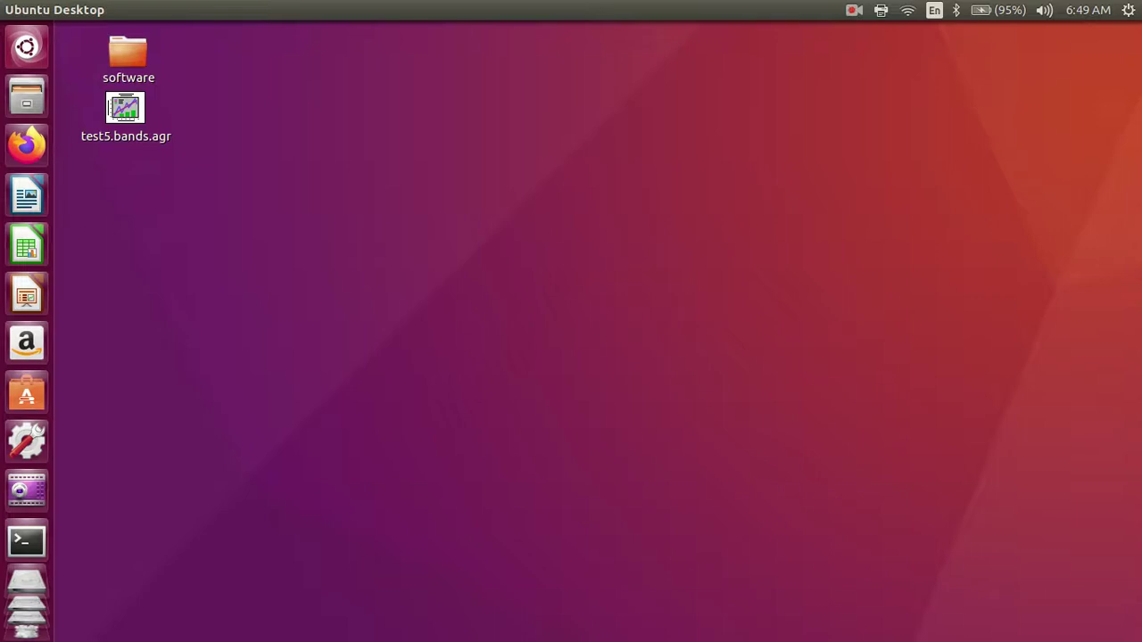
- Run w2web in a terminal and open the printed port-7890 server address in Firefox
click(34, 531)
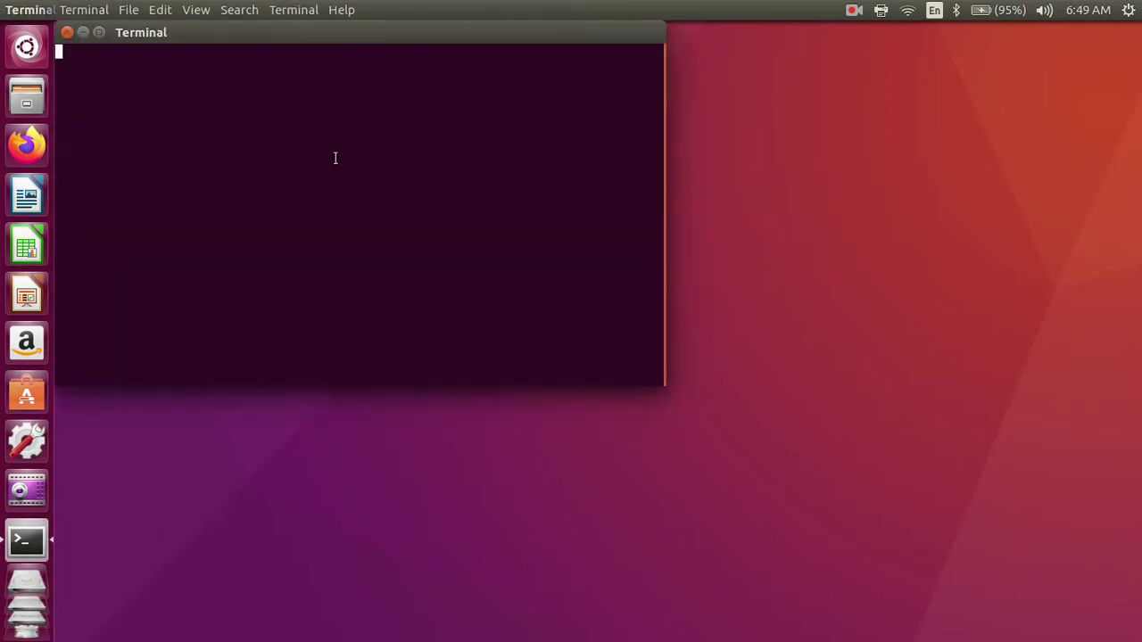
text(w2web)
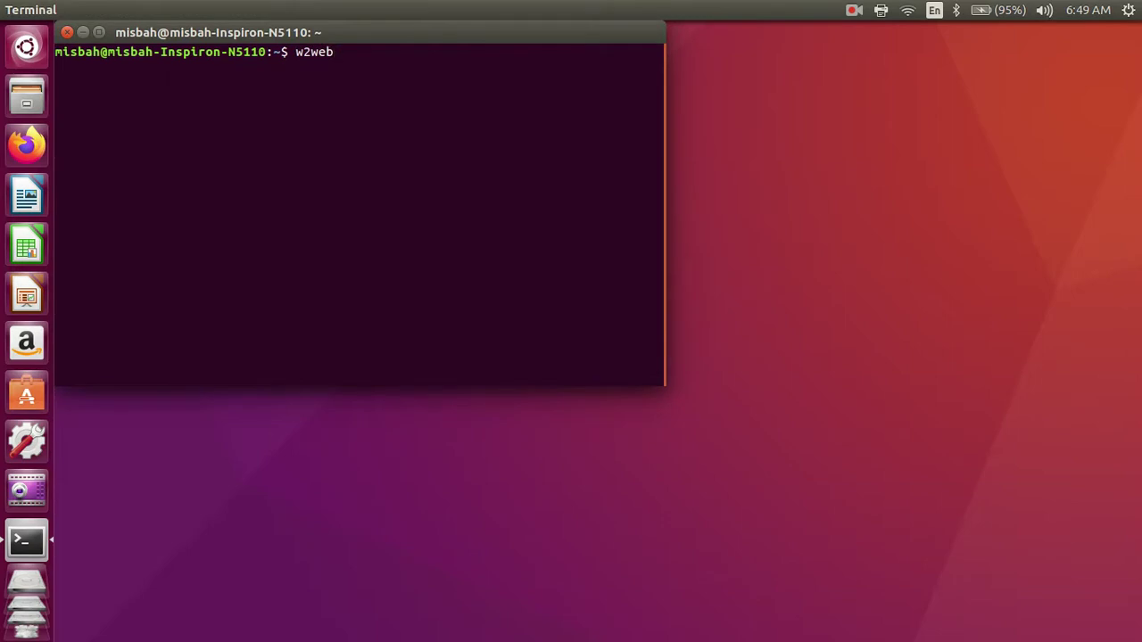
key(Return)
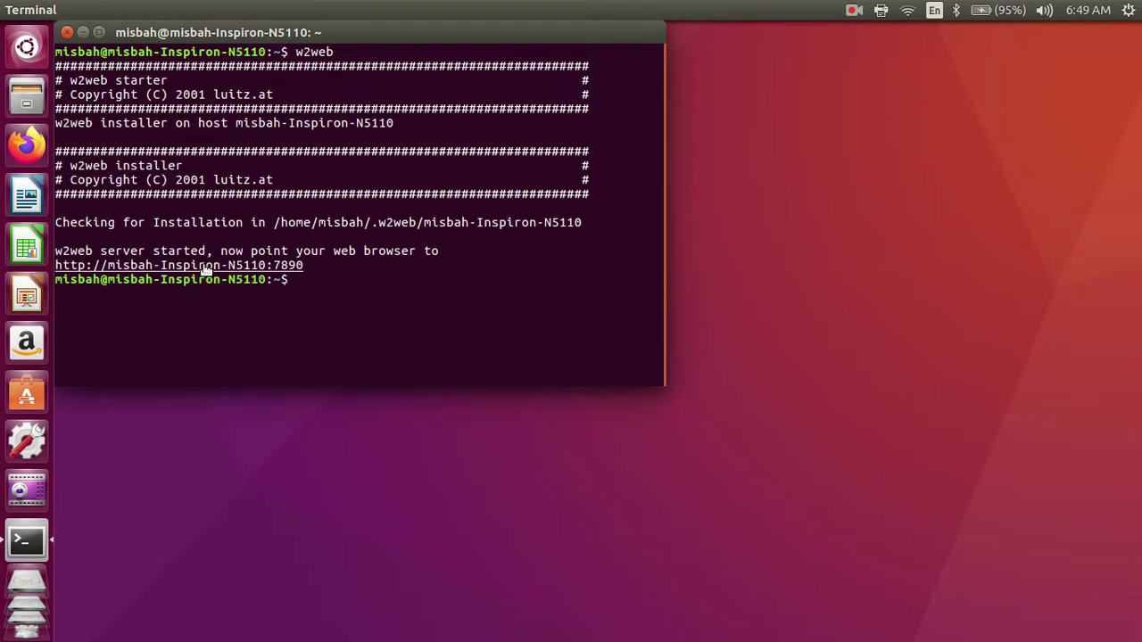
right_click(203, 265)
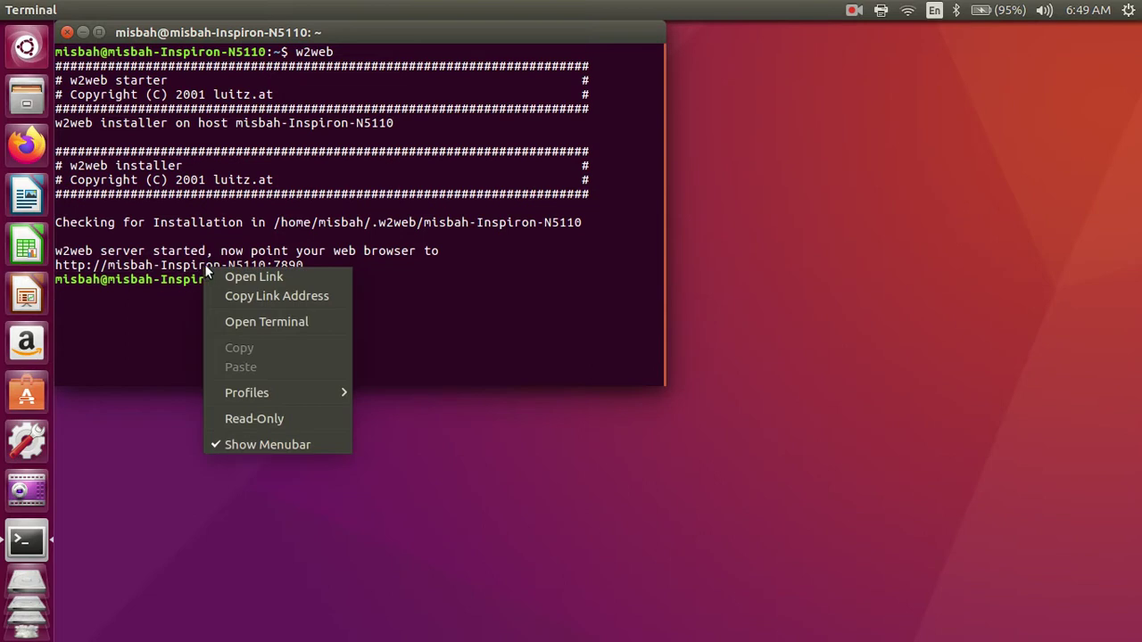
click(248, 279)
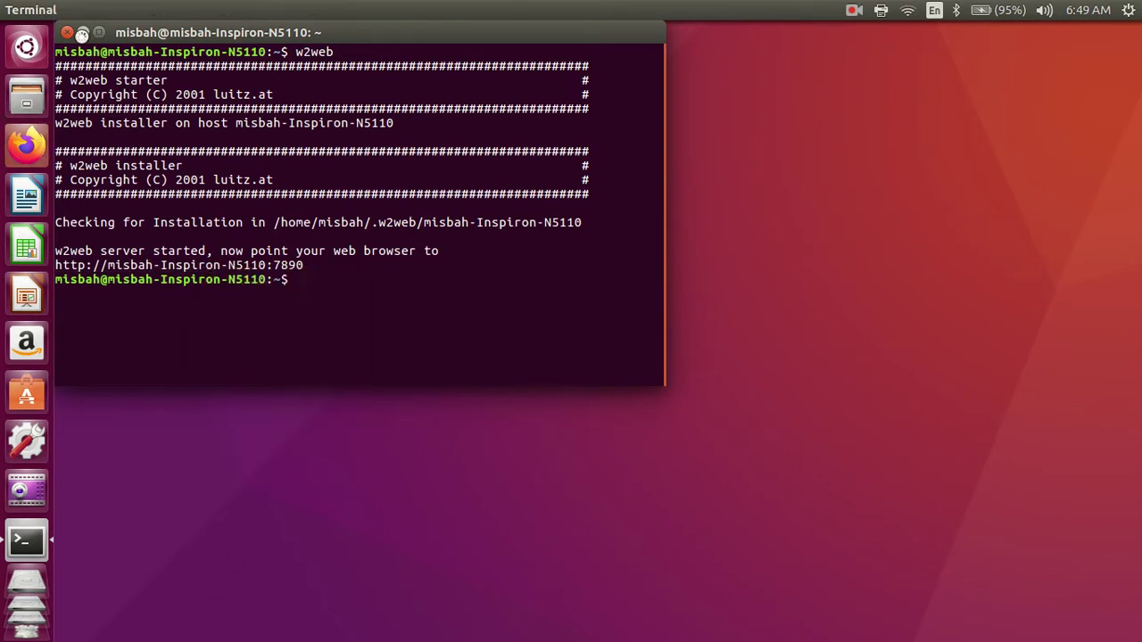
click(82, 32)
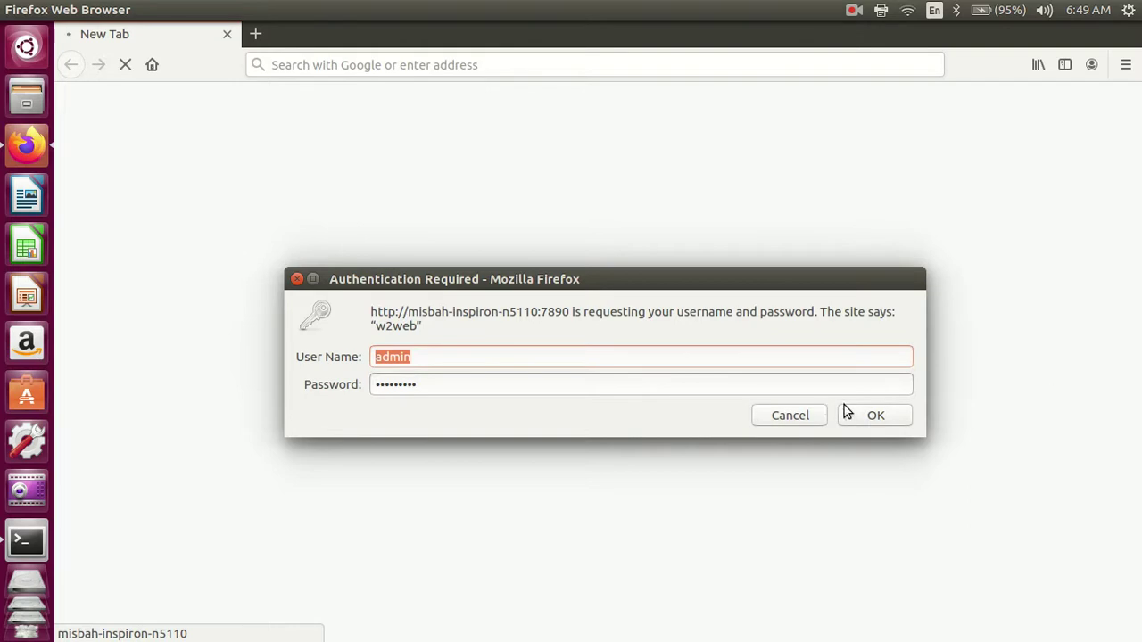
- Accept the prefilled user name and password in the Authentication Required dialog
click(899, 419)
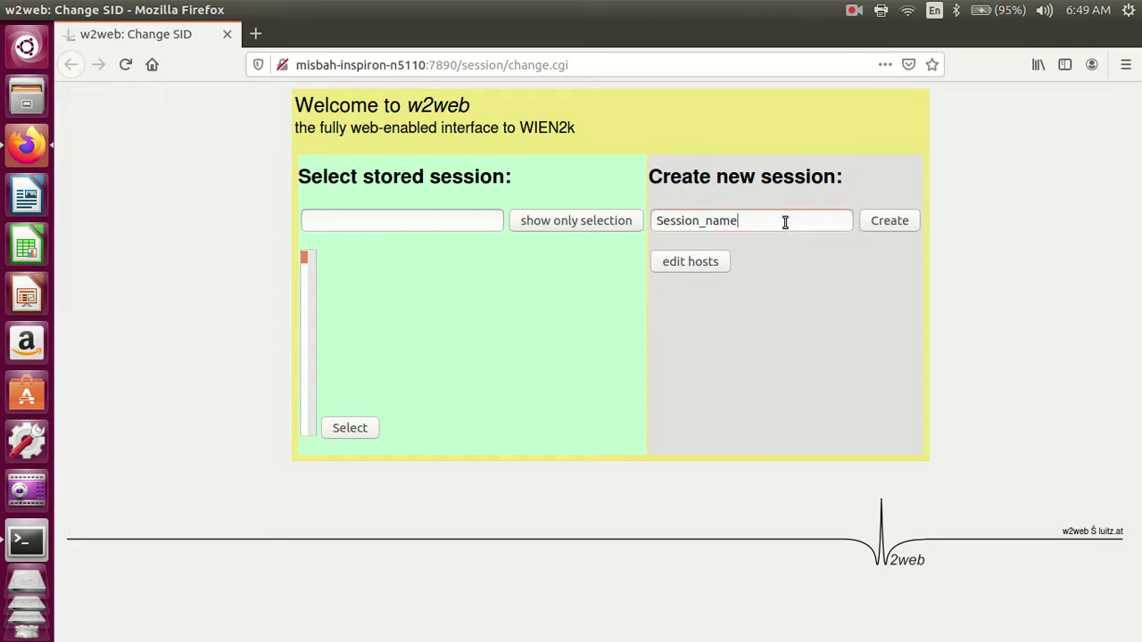
- Replace the default session name with CuAlO2 and create the session
drag(785, 223, 640, 220)
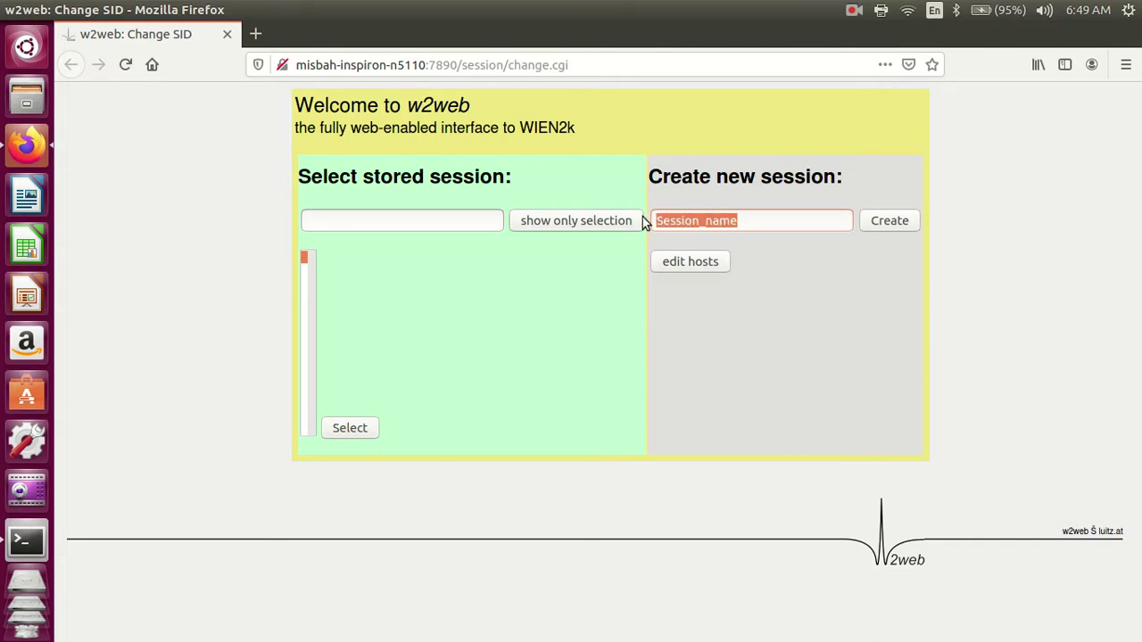
key(BackSpace)
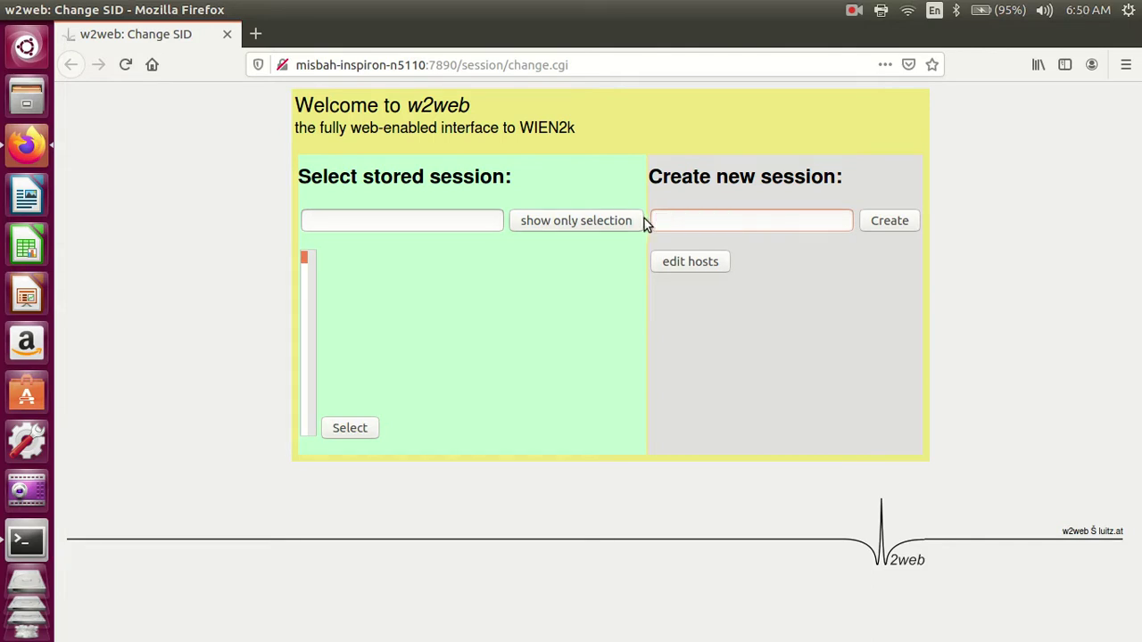
text(C)
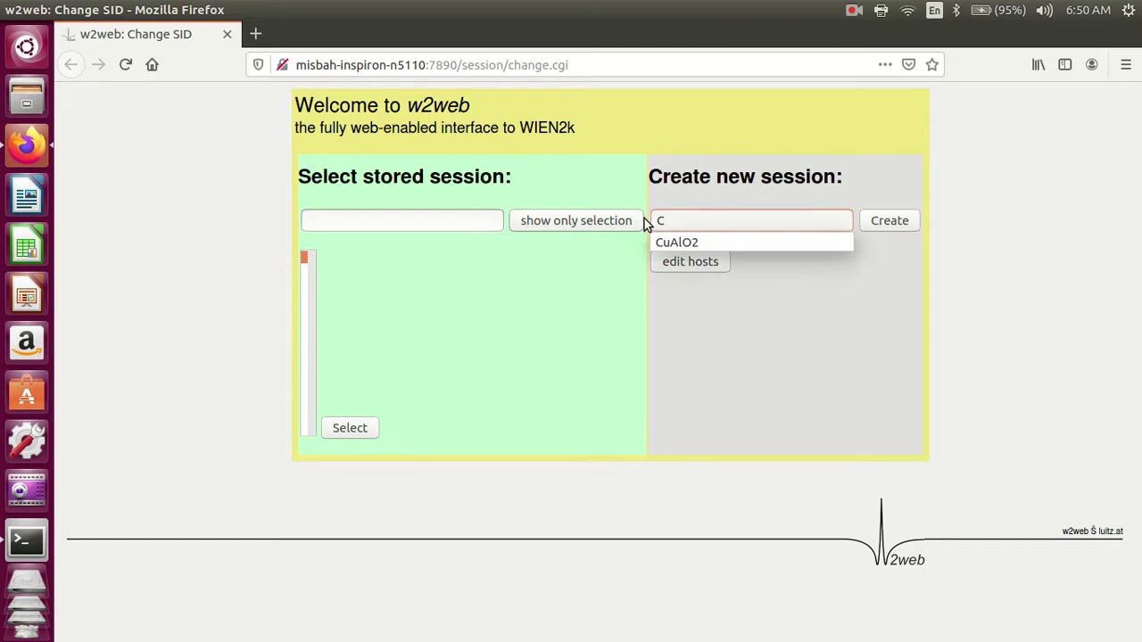
click(683, 243)
click(888, 226)
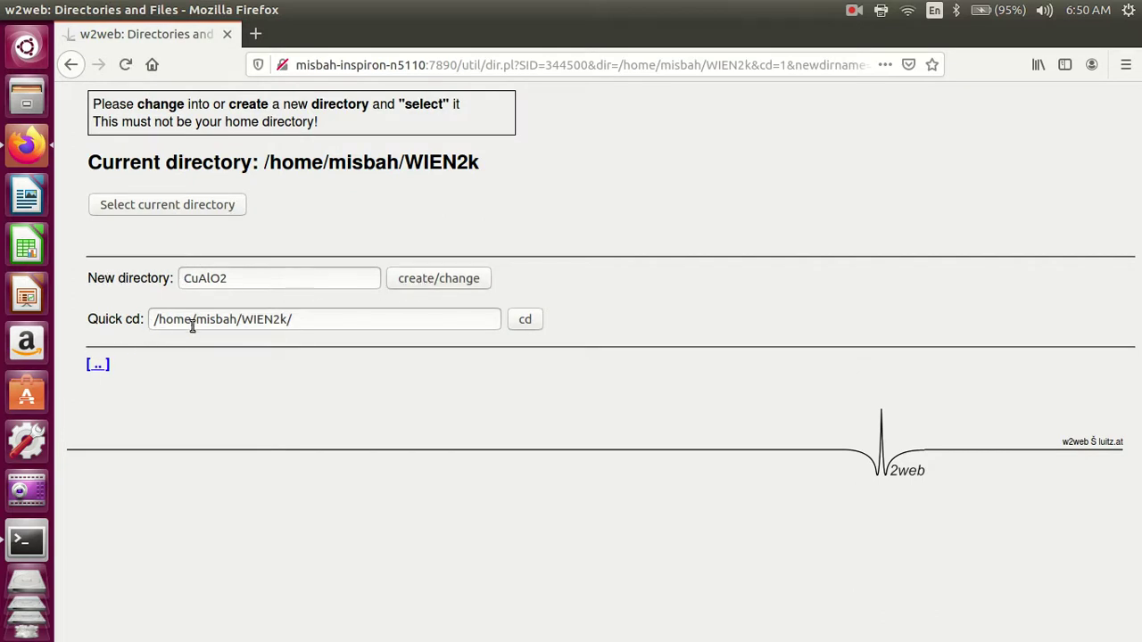
- Create and select the CuAlO2 directory, then restart the session in it
click(401, 280)
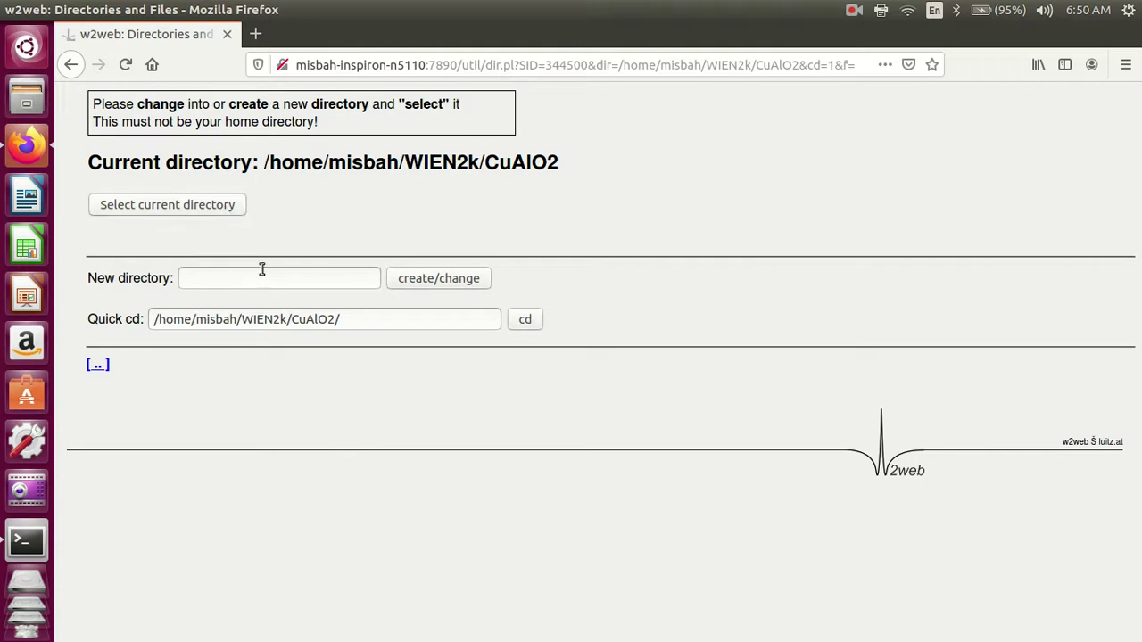
click(139, 206)
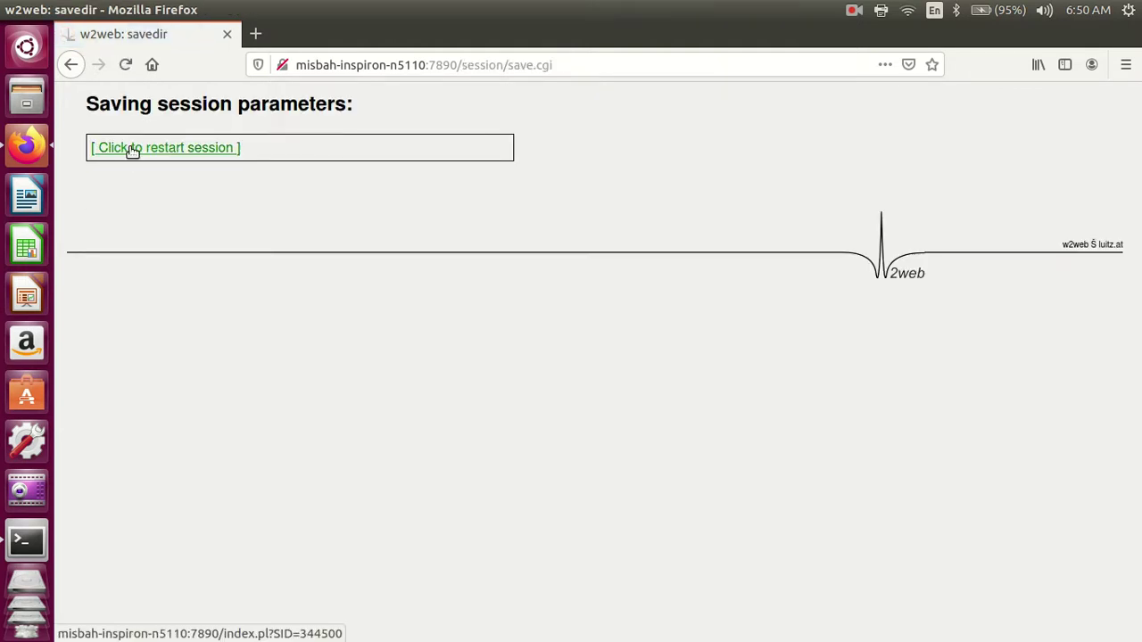
click(132, 149)
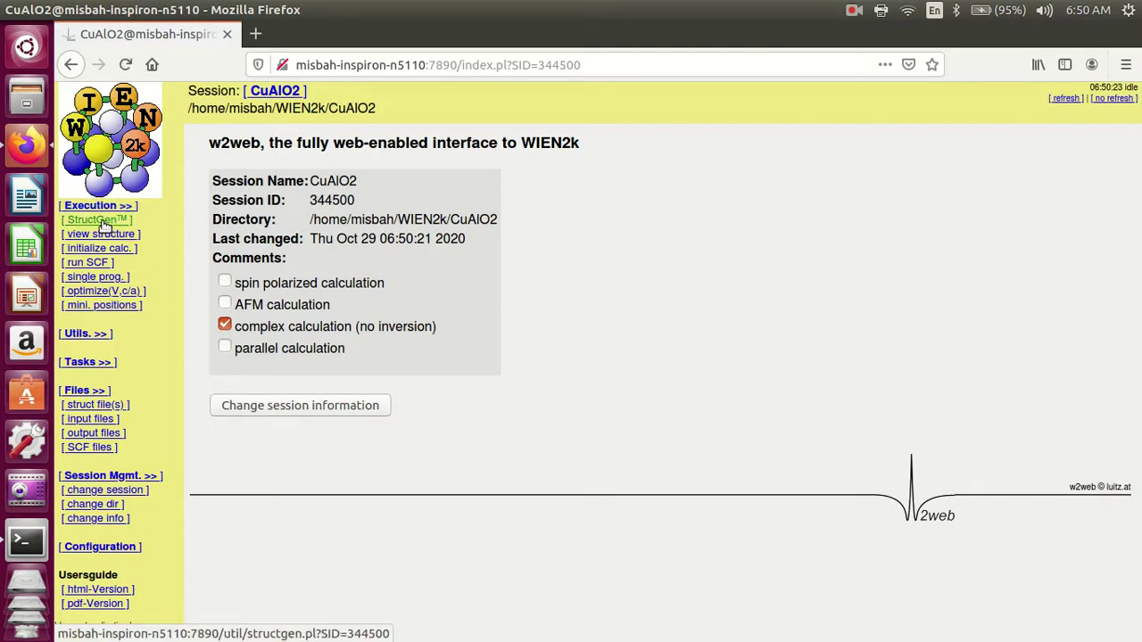
- In StructGen, change the number of atoms from 2 to 3 and generate the template
click(101, 222)
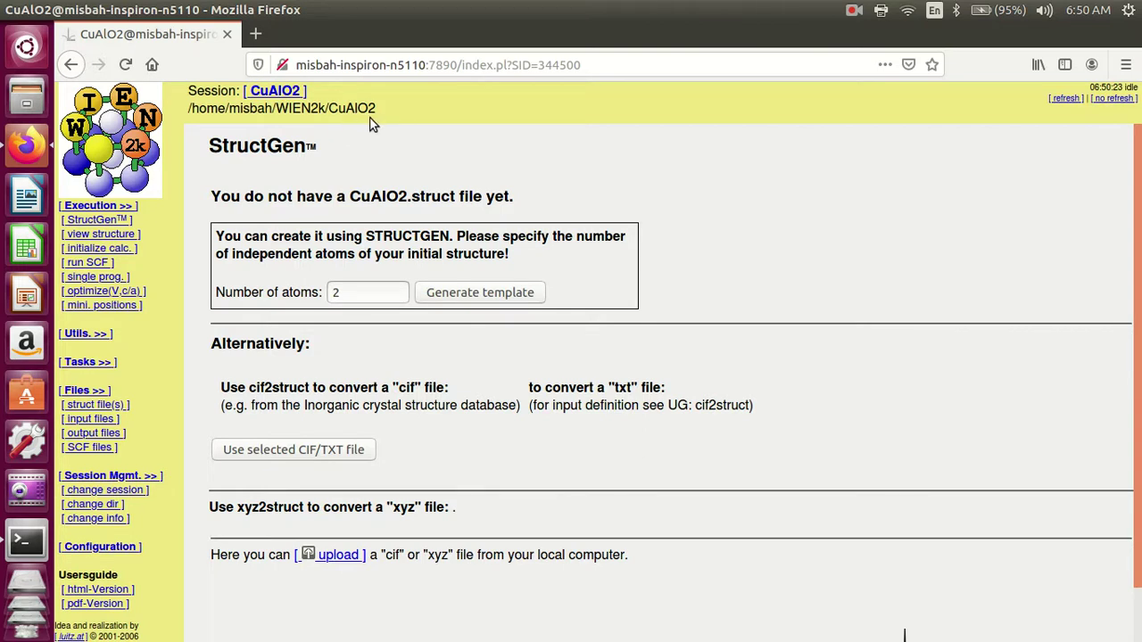
drag(346, 293, 329, 292)
text(3)
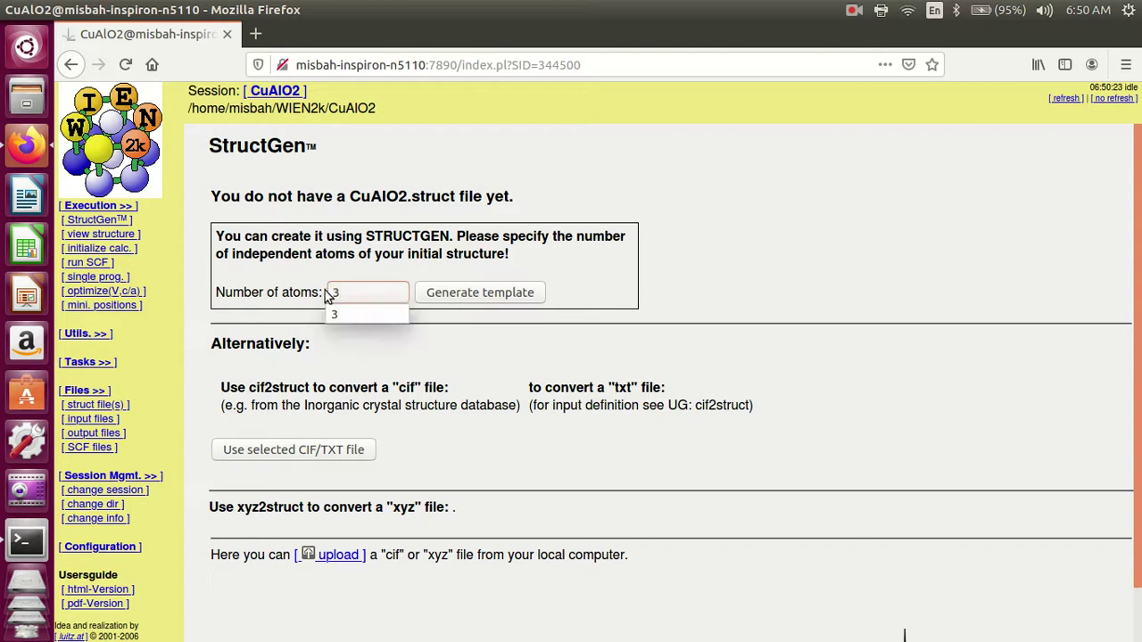
click(497, 297)
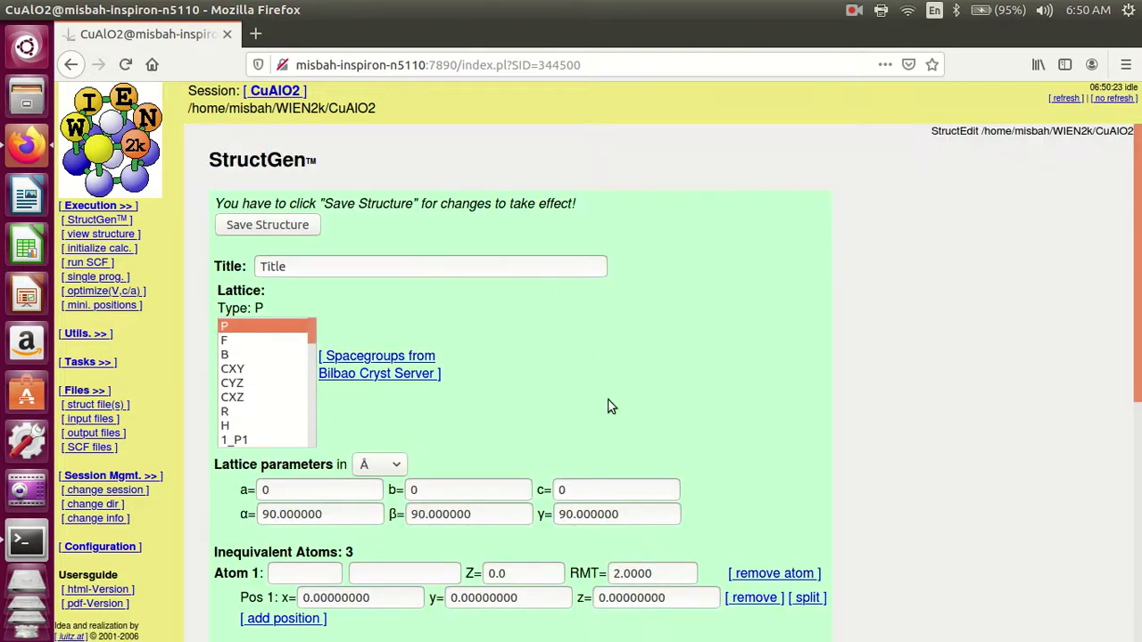
- Search Google for 'cif of cualo2' in a new tab, then return to the StructGen tab
click(258, 34)
click(348, 136)
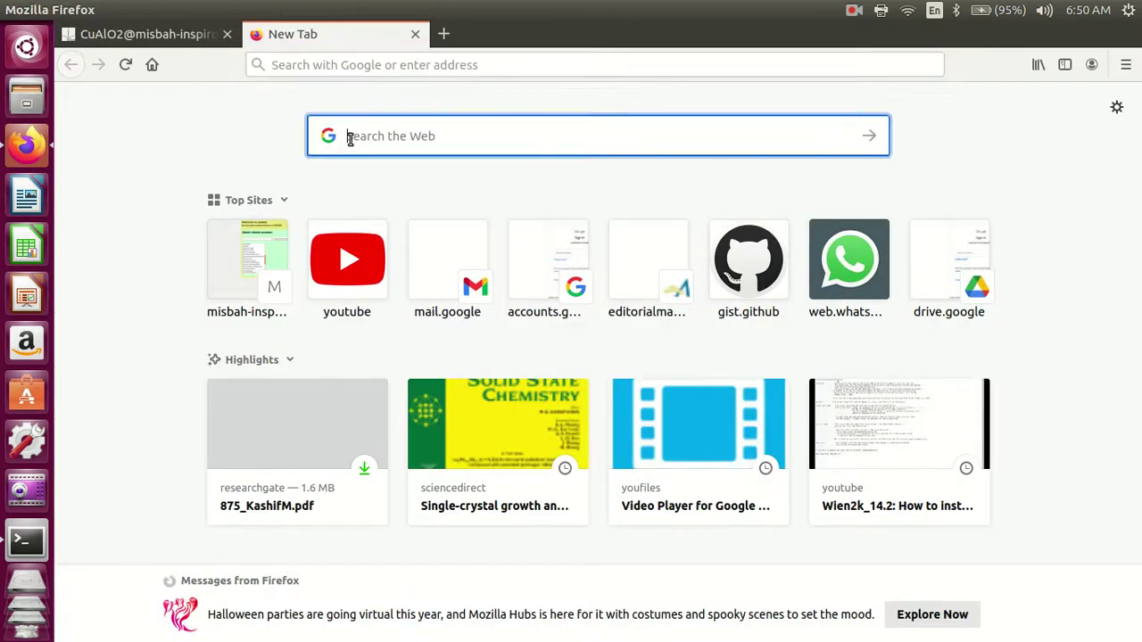
text(CIF)
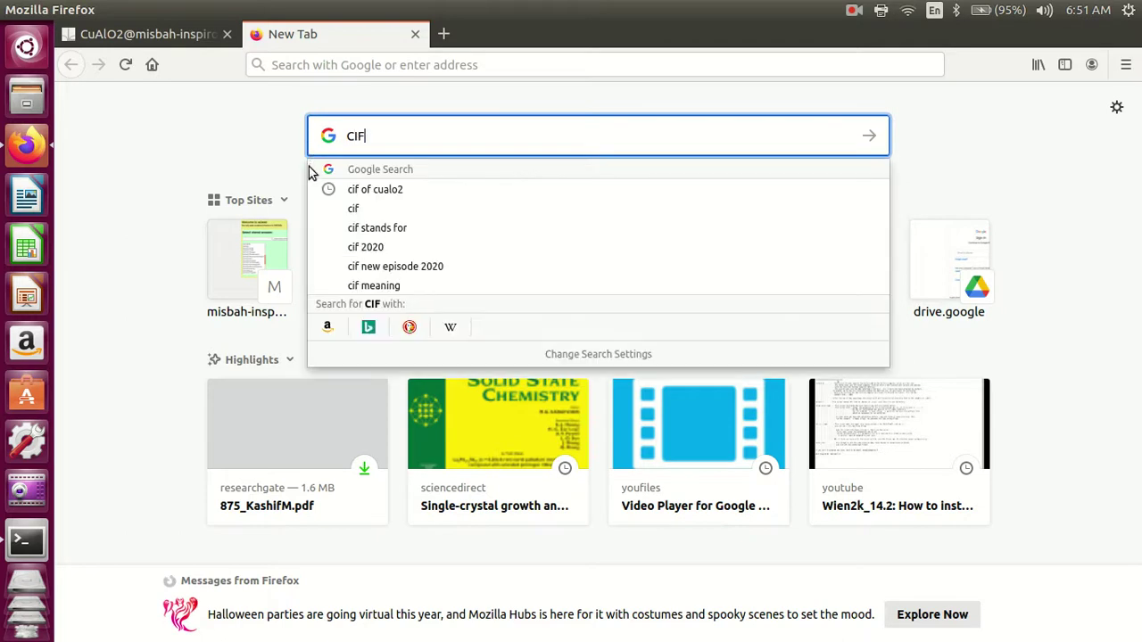
click(357, 190)
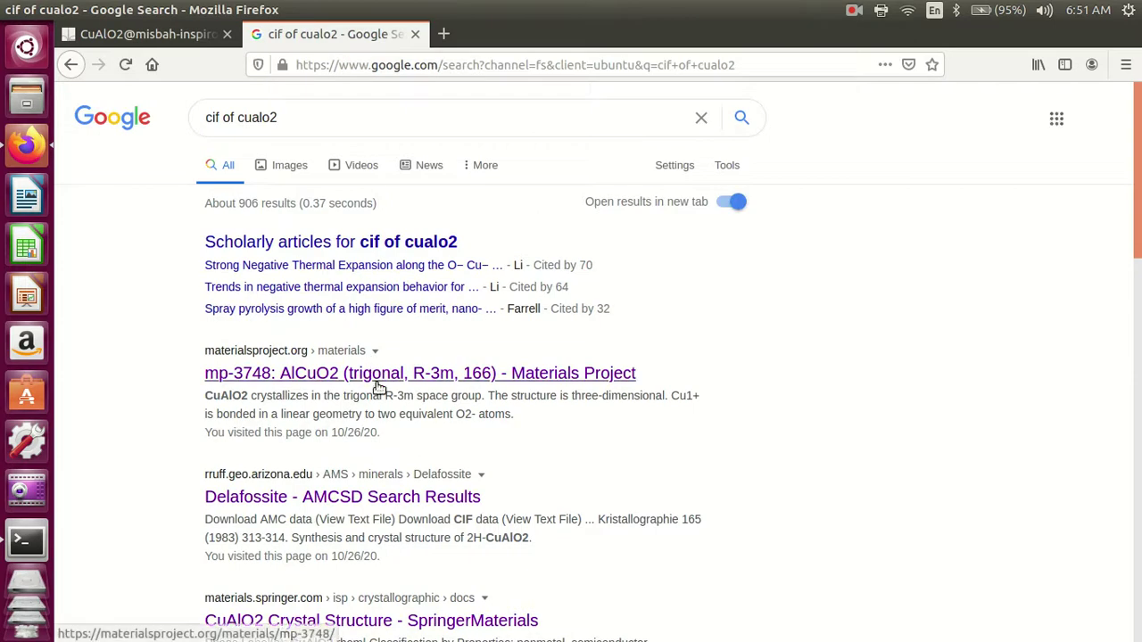
scroll(377, 388, down, 1)
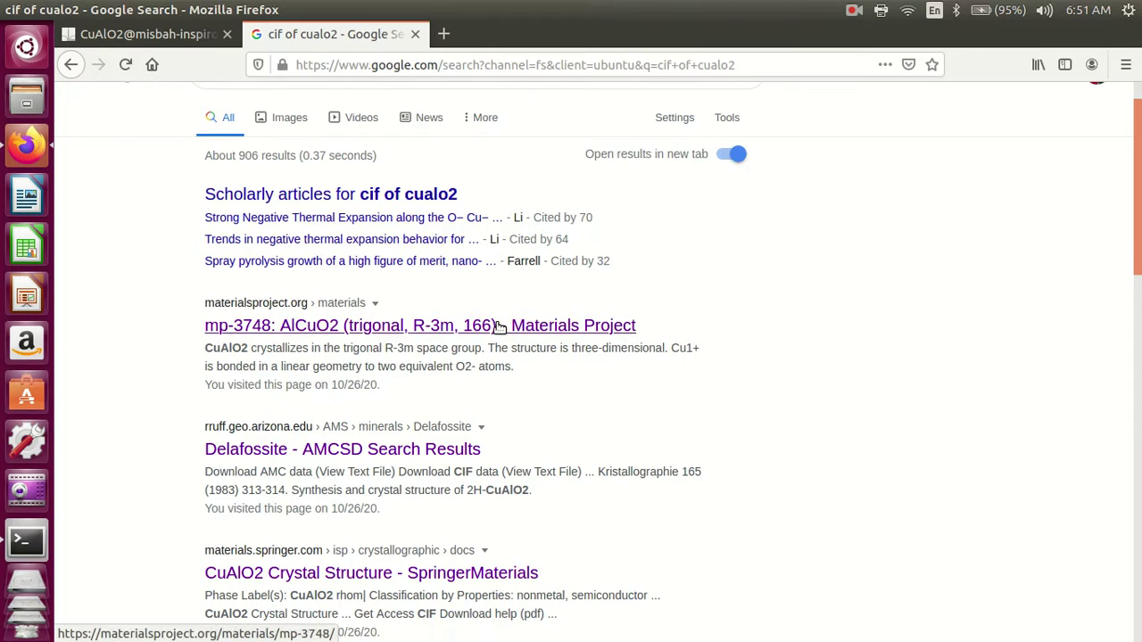
click(111, 37)
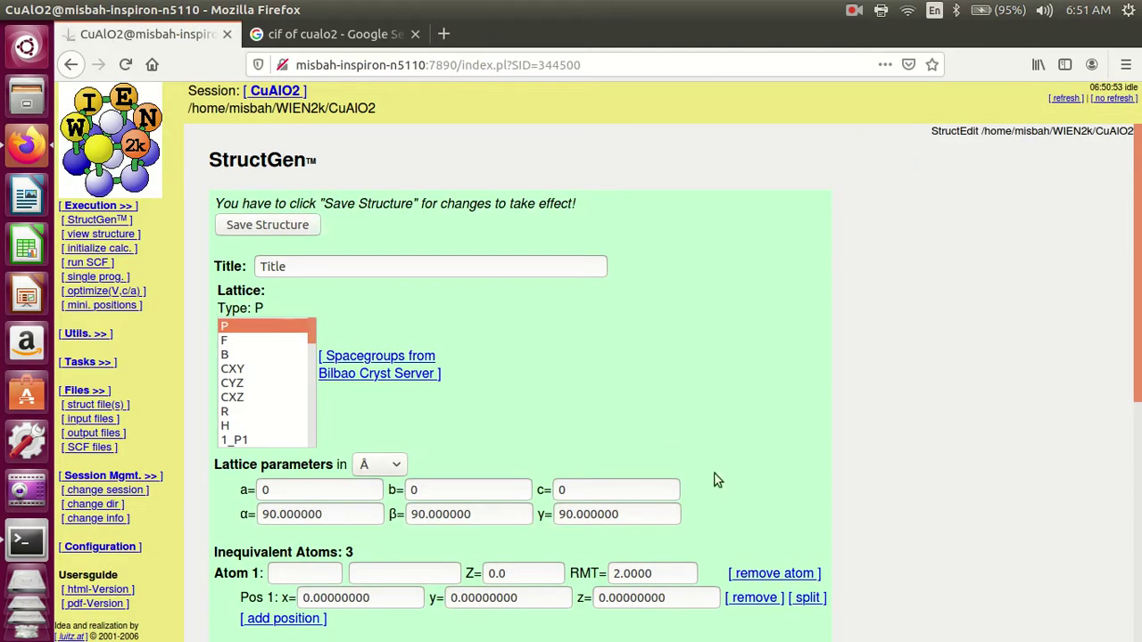
- Replace the placeholder structure title with CuAlO2, copied from the session path
drag(295, 264, 258, 272)
key(BackSpace)
drag(329, 107, 375, 107)
right_click(361, 98)
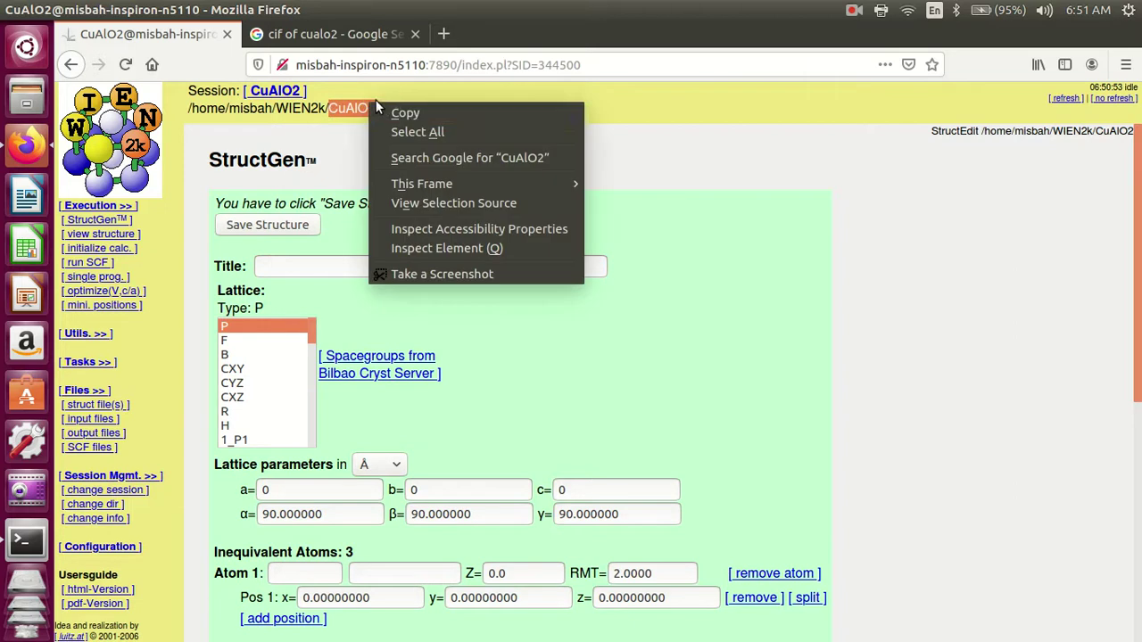
click(395, 108)
right_click(320, 266)
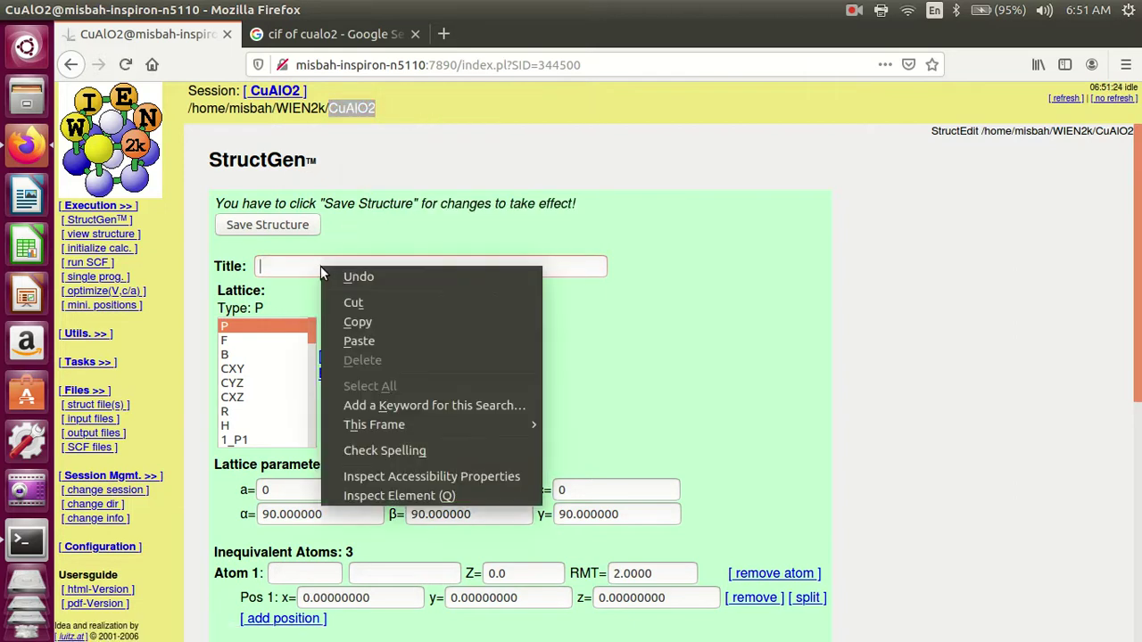
click(364, 341)
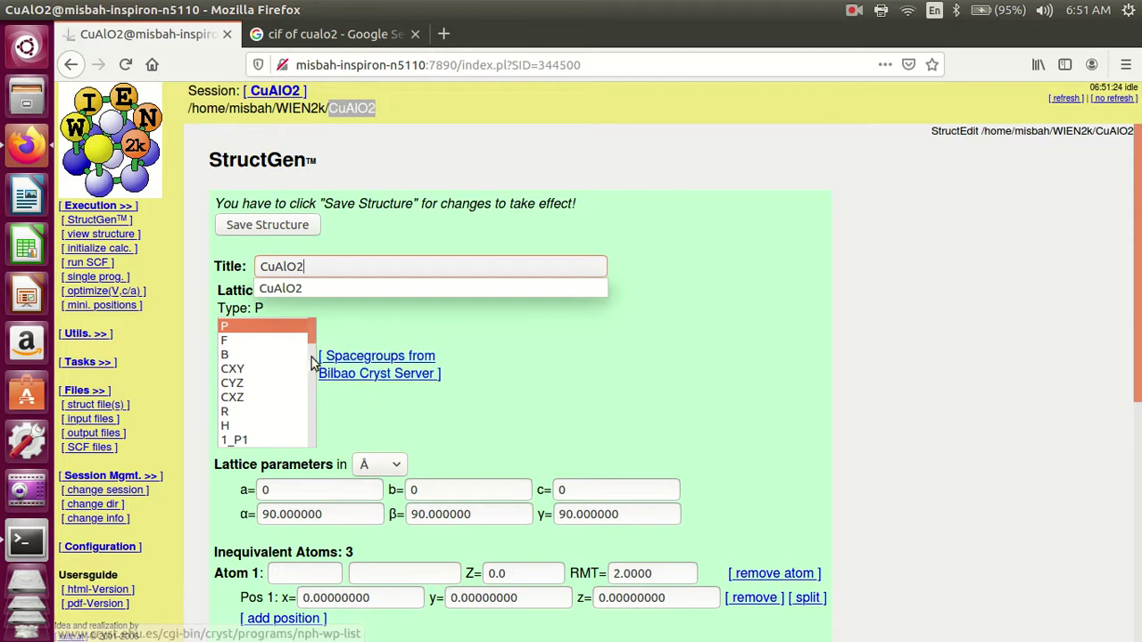
- Pick space group 166_R-3m from the lattice list
scroll(308, 345, down, 1)
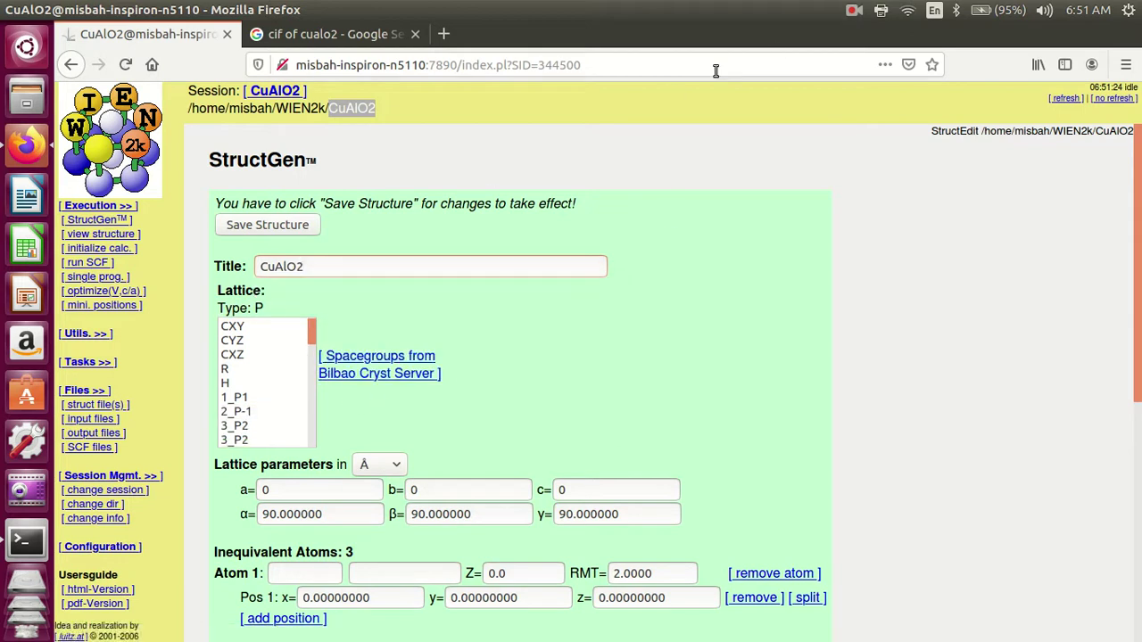
click(859, 12)
click(868, 49)
scroll(459, 359, down, 1)
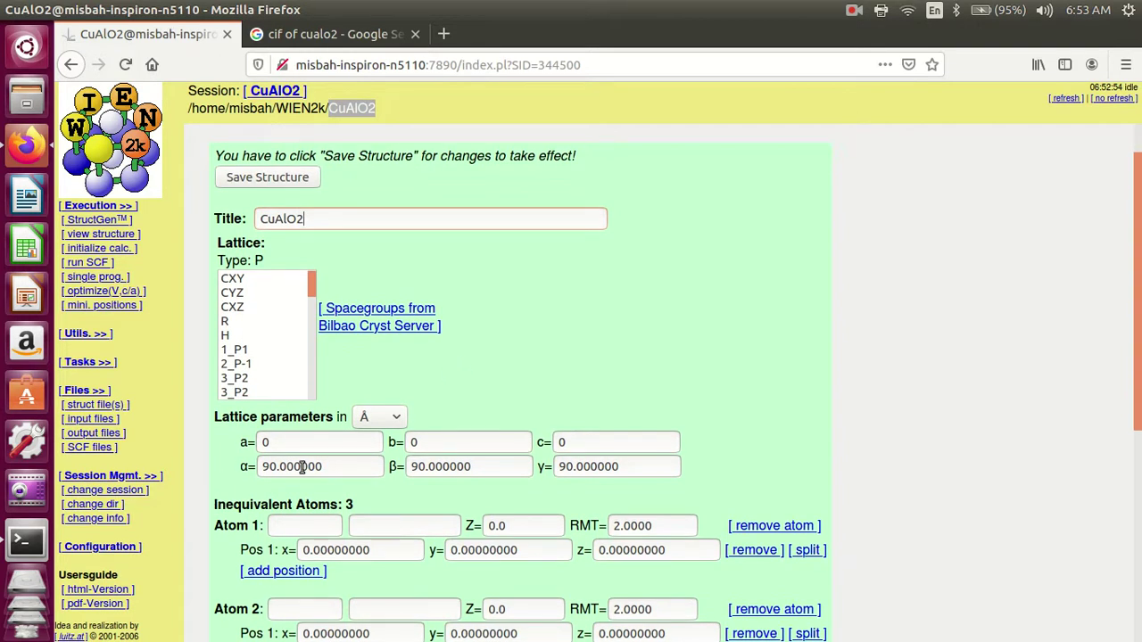
scroll(295, 490, down, 1)
scroll(342, 509, down, 3)
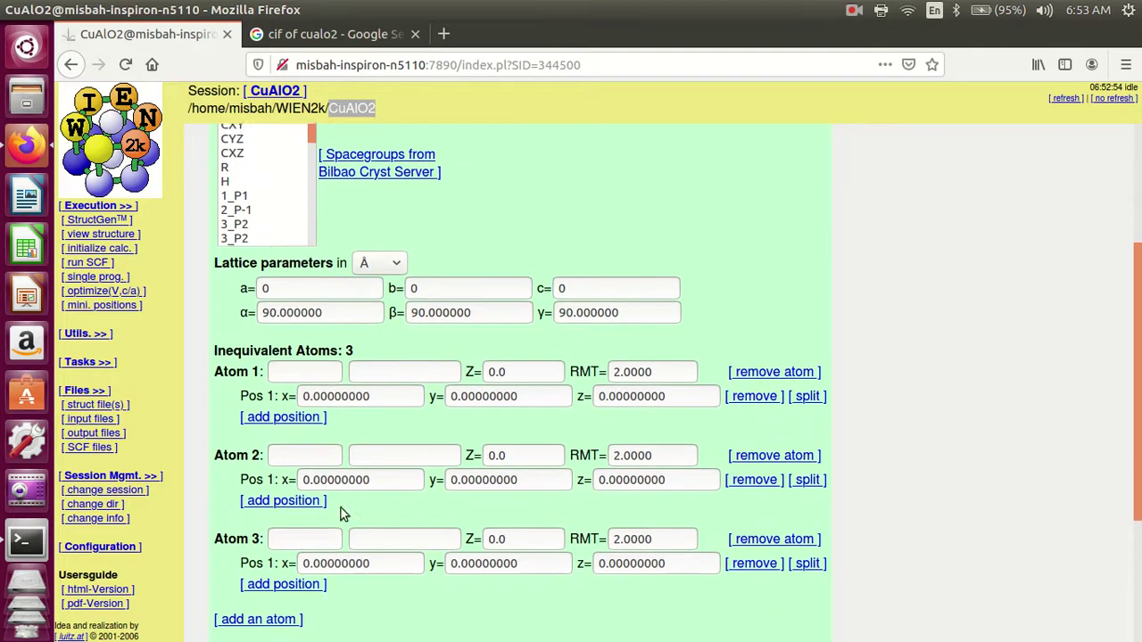
scroll(268, 357, up, 2)
scroll(275, 283, up, 1)
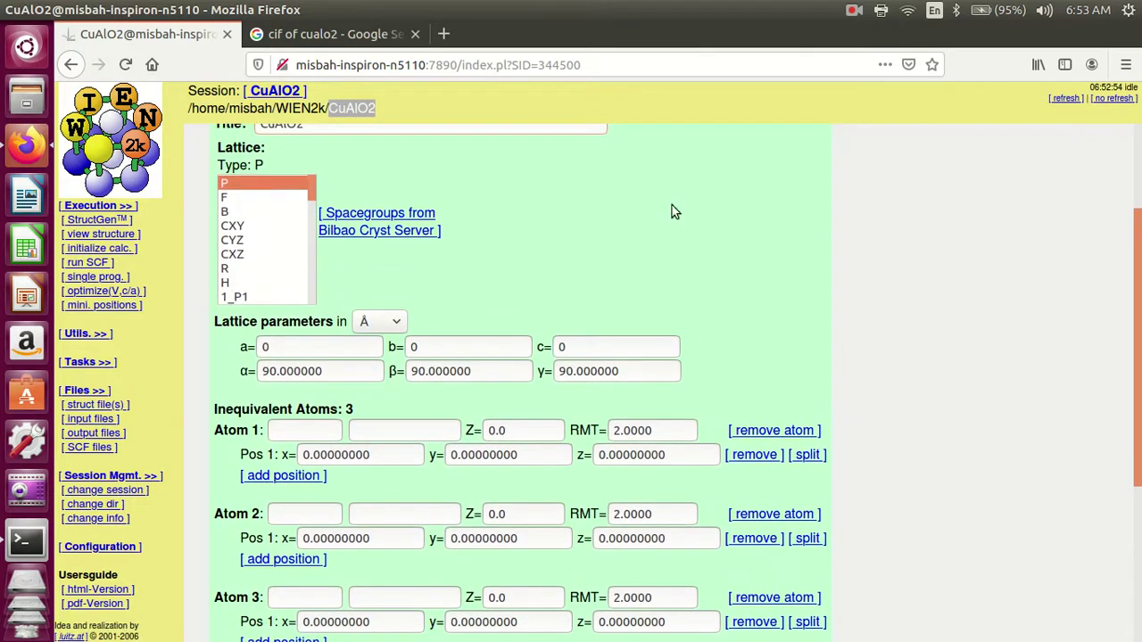
scroll(675, 211, up, 3)
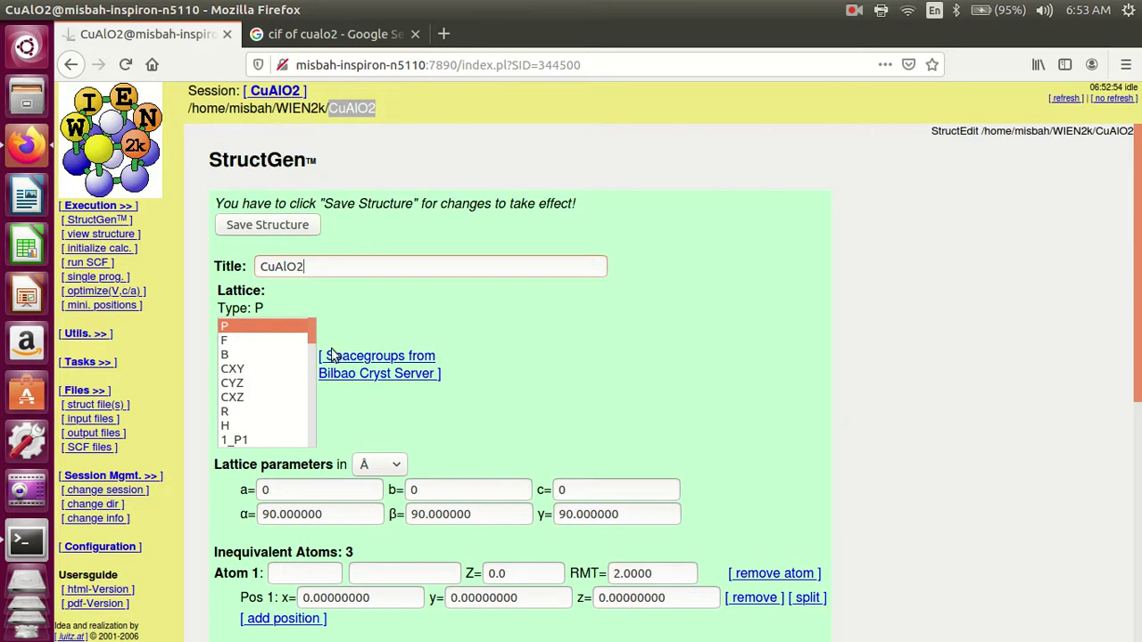
scroll(299, 397, down, 8)
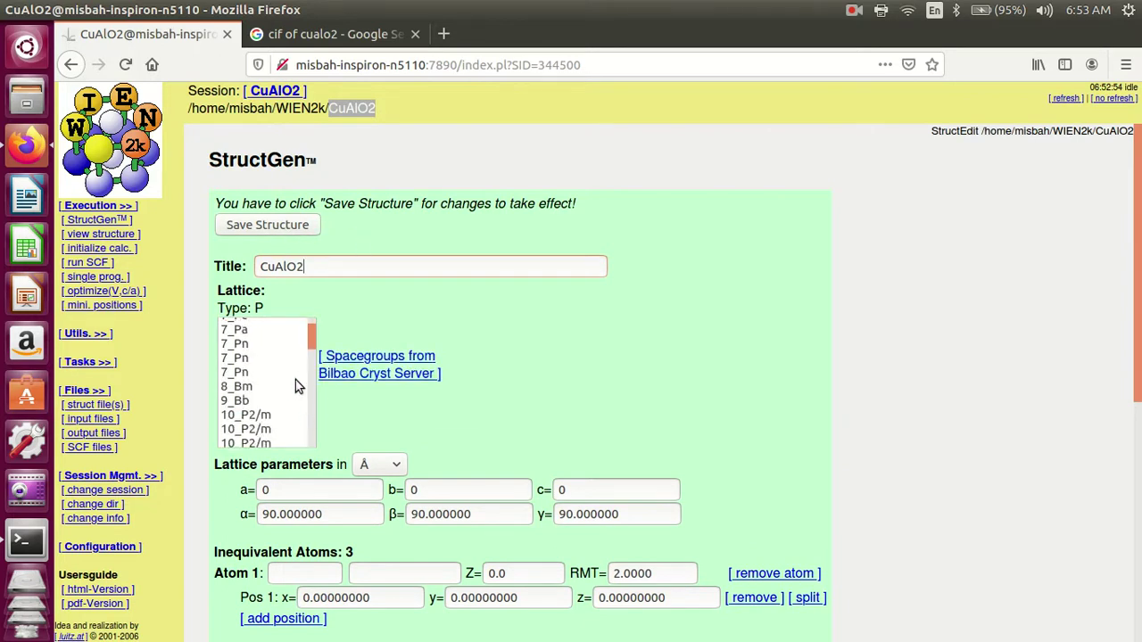
drag(312, 341, 311, 425)
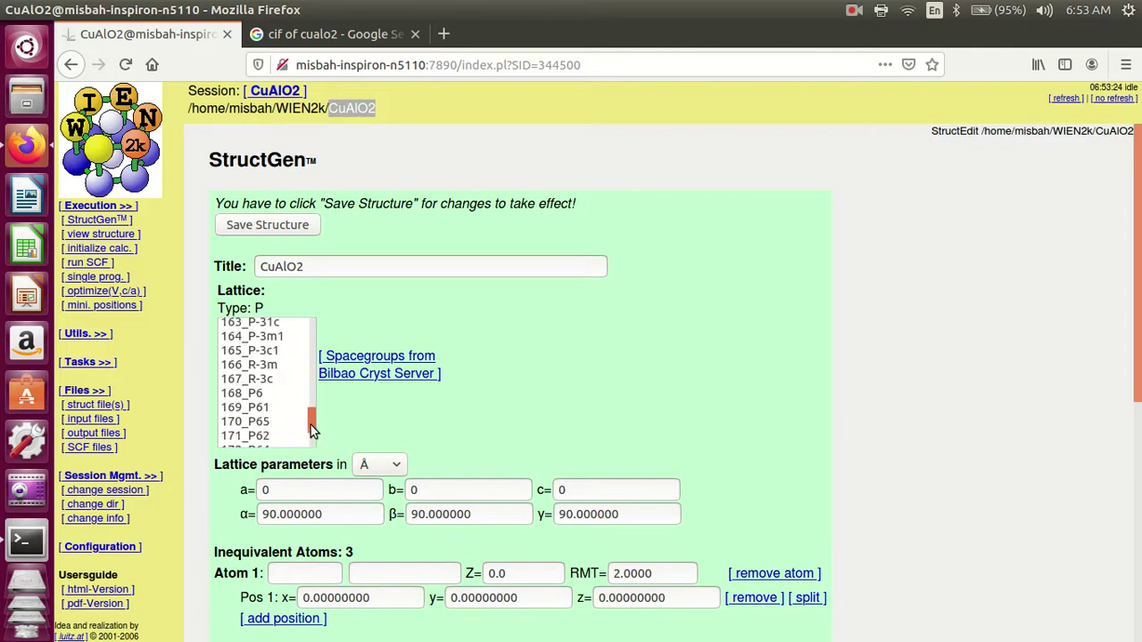
click(272, 365)
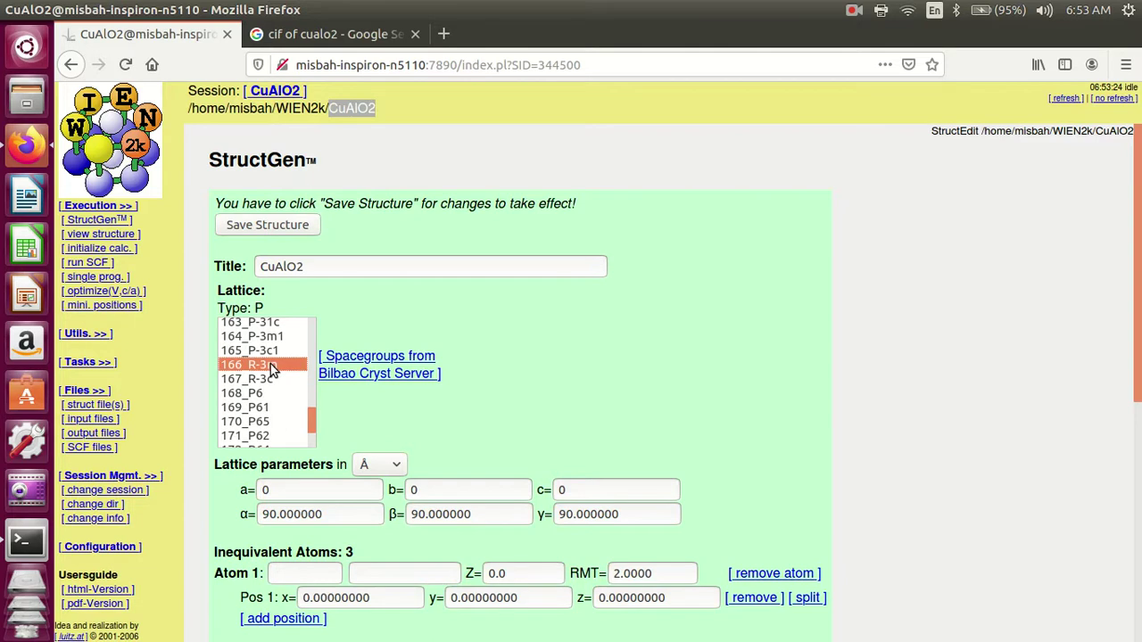
- Enter lattice constants a = 2.89, b = a and c = 17.16
click(265, 490)
text(2.8)
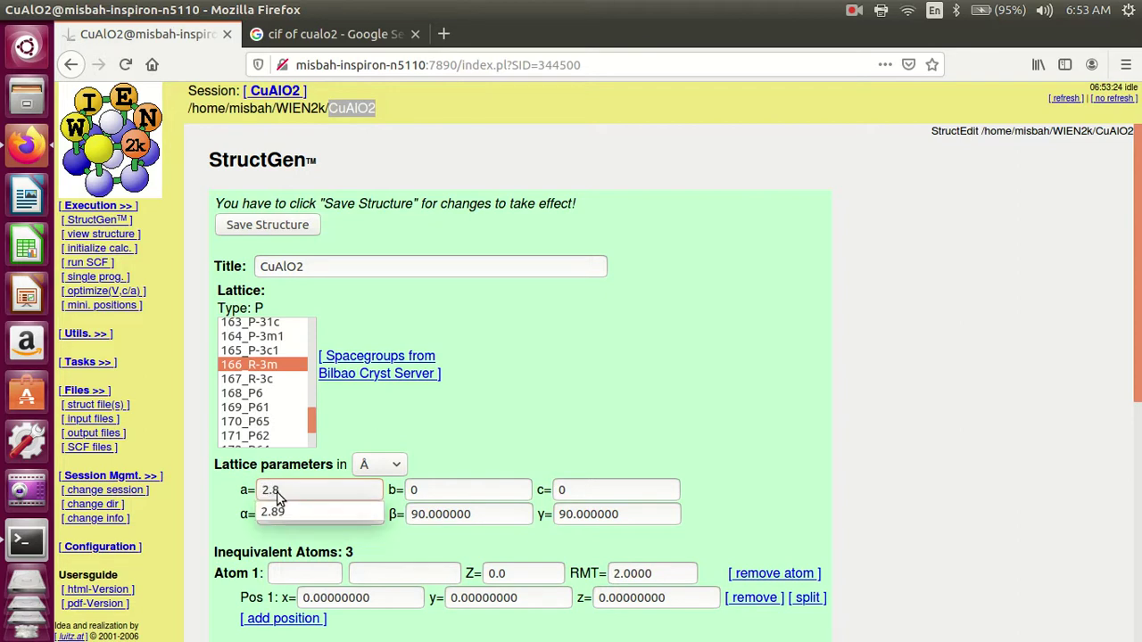
text(9)
click(306, 512)
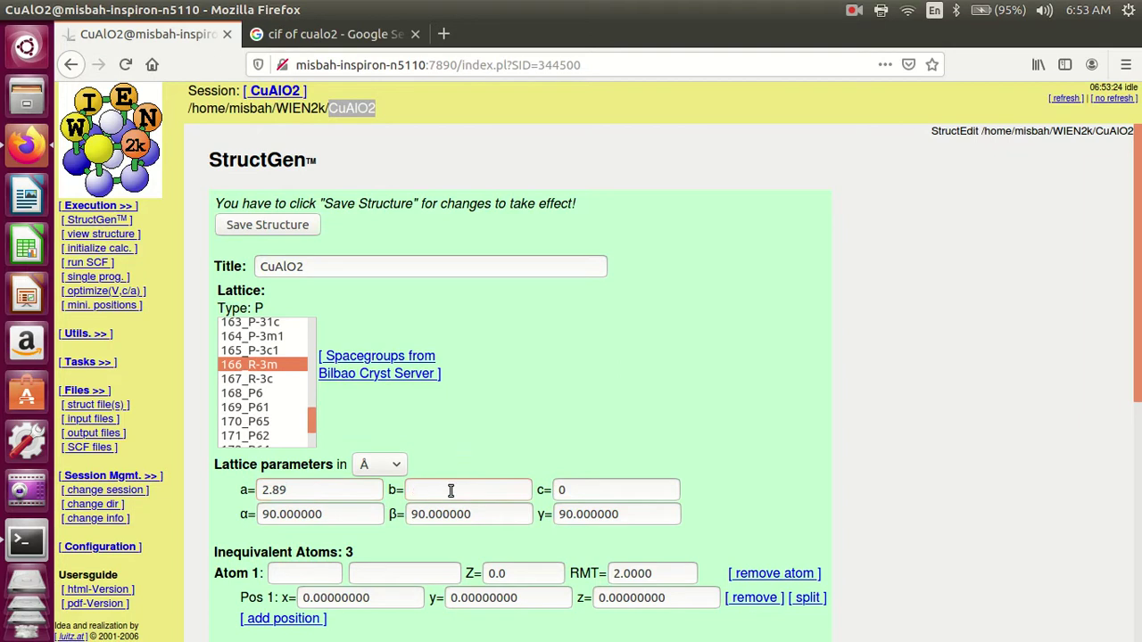
text(a)
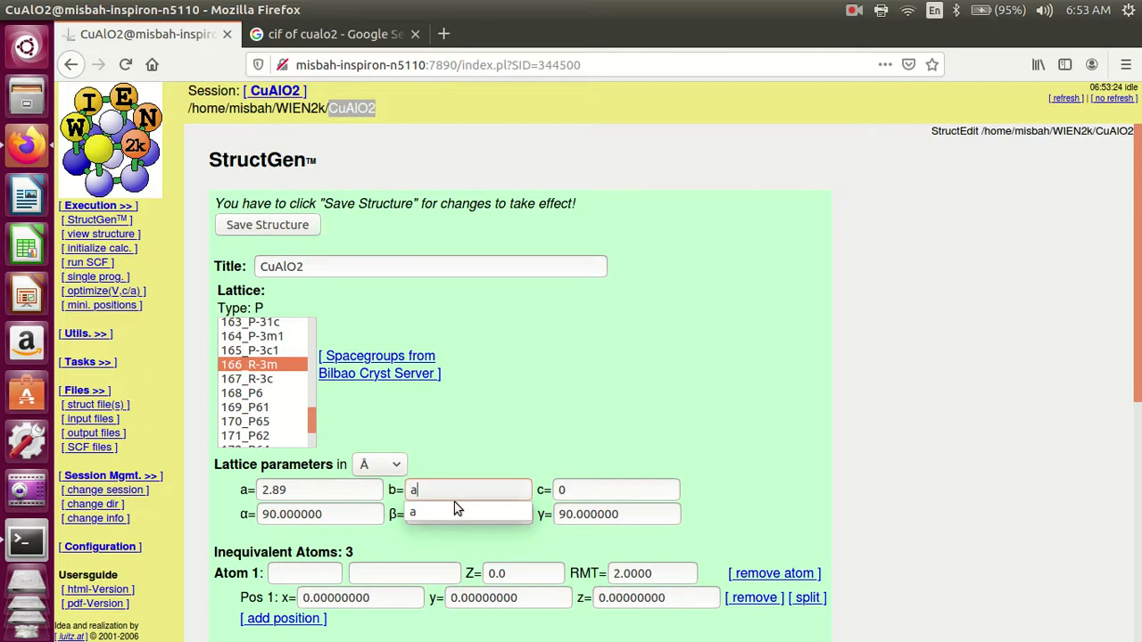
click(467, 510)
click(586, 488)
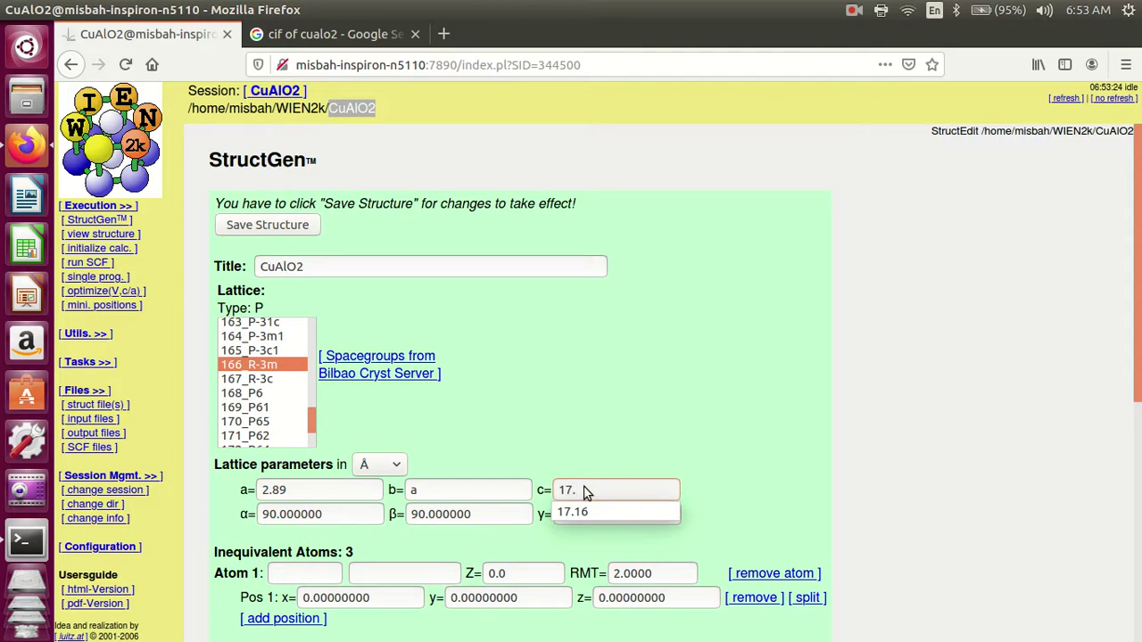
text(17.16)
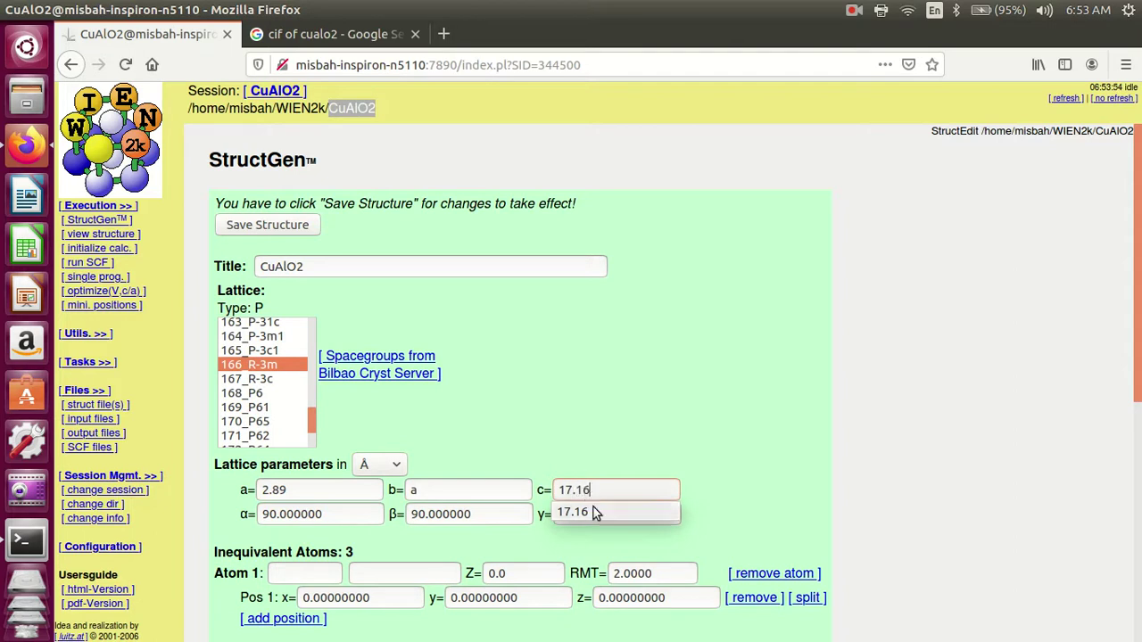
click(593, 510)
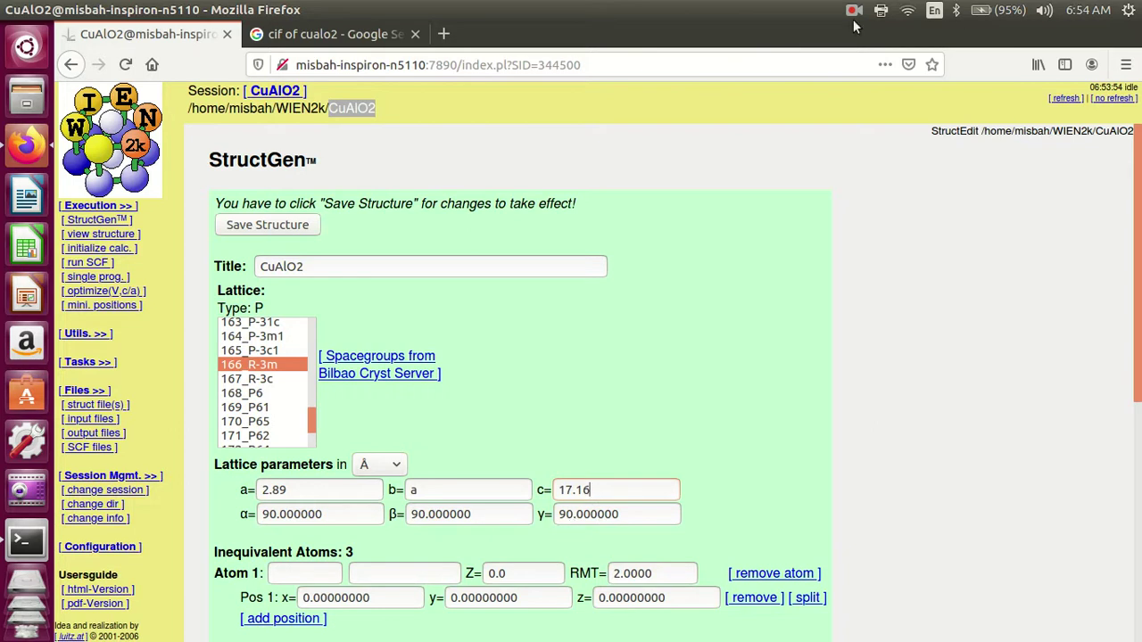
- Change the γ angle from 90° to 120°
double_click(564, 514)
key(BackSpace)
text(120)
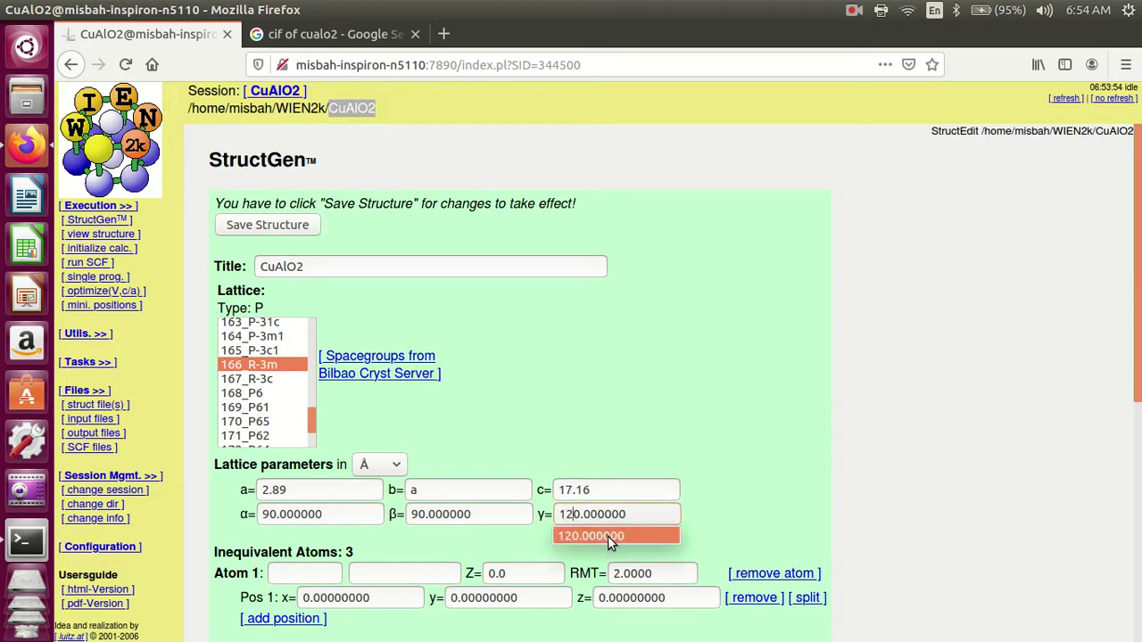
click(608, 536)
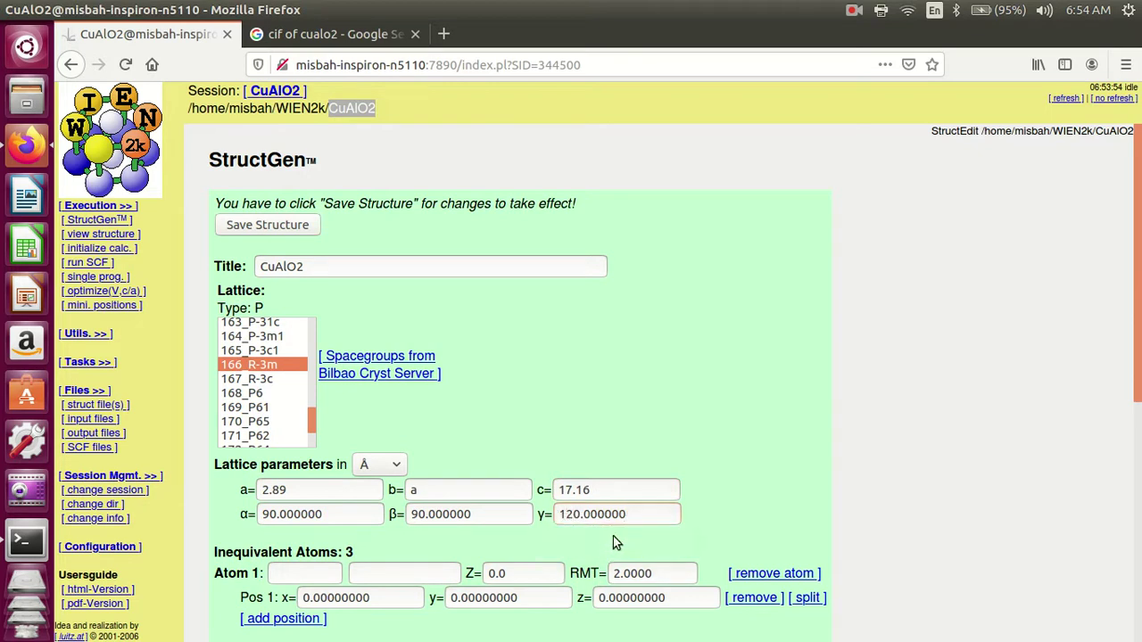
scroll(683, 454, down, 1)
scroll(683, 454, down, 1)
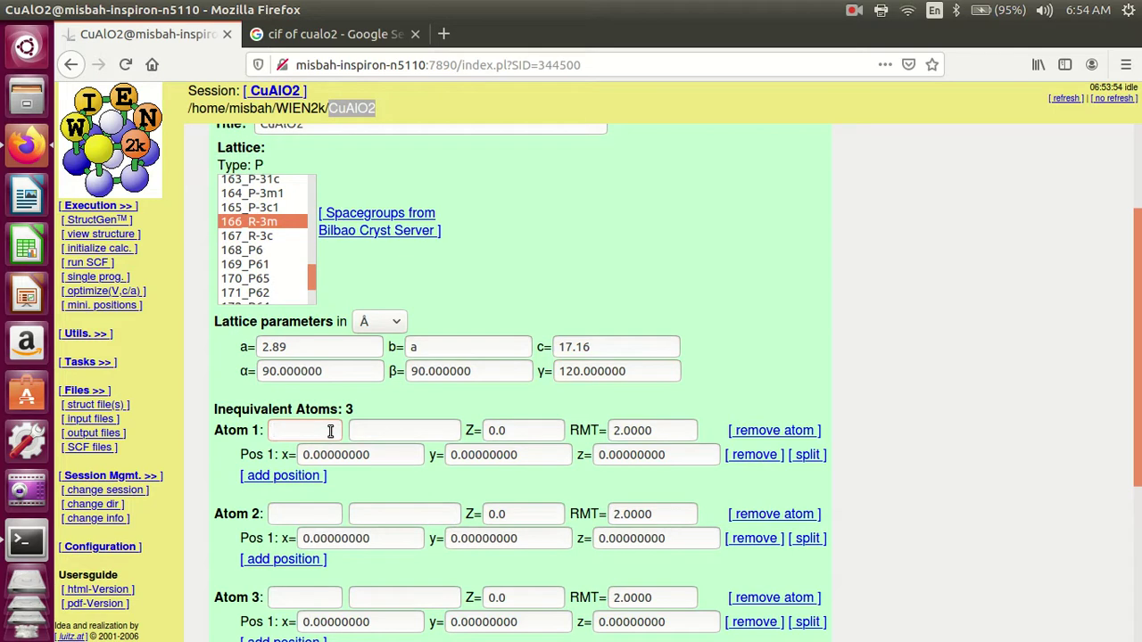
- Name Atom 1 Cu and Atom 2 Al
text(C)
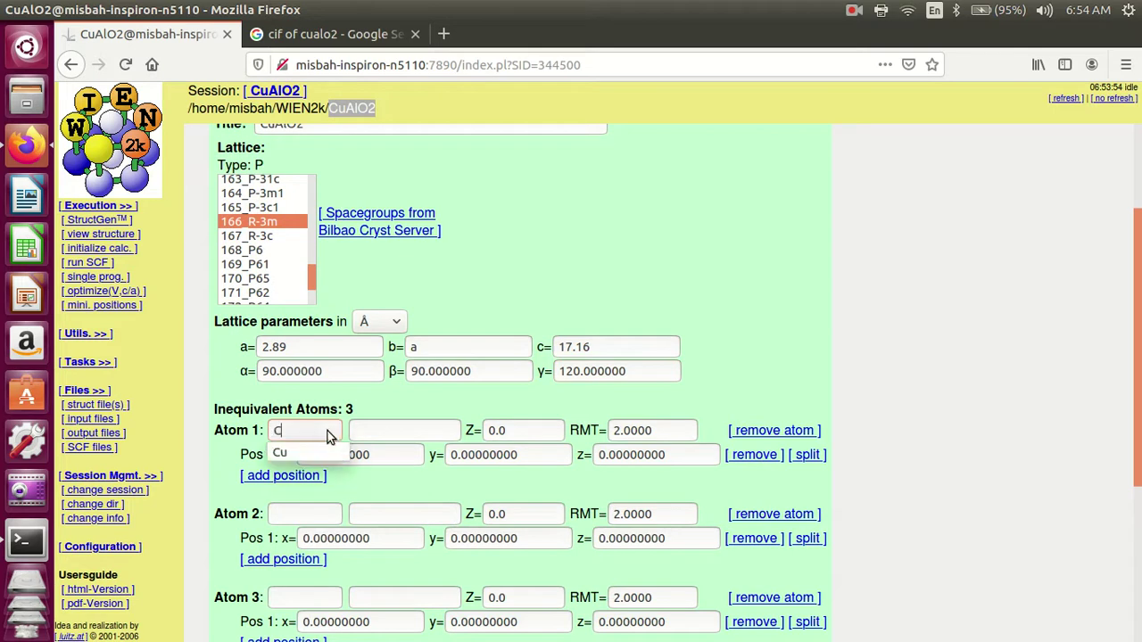
click(296, 455)
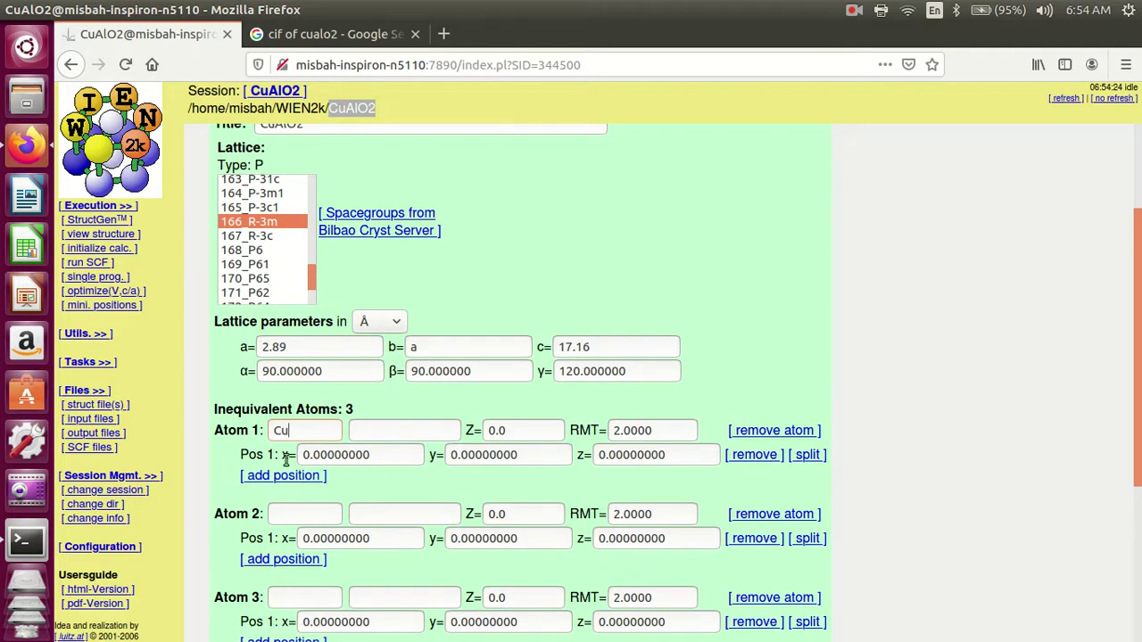
scroll(294, 461, down, 2)
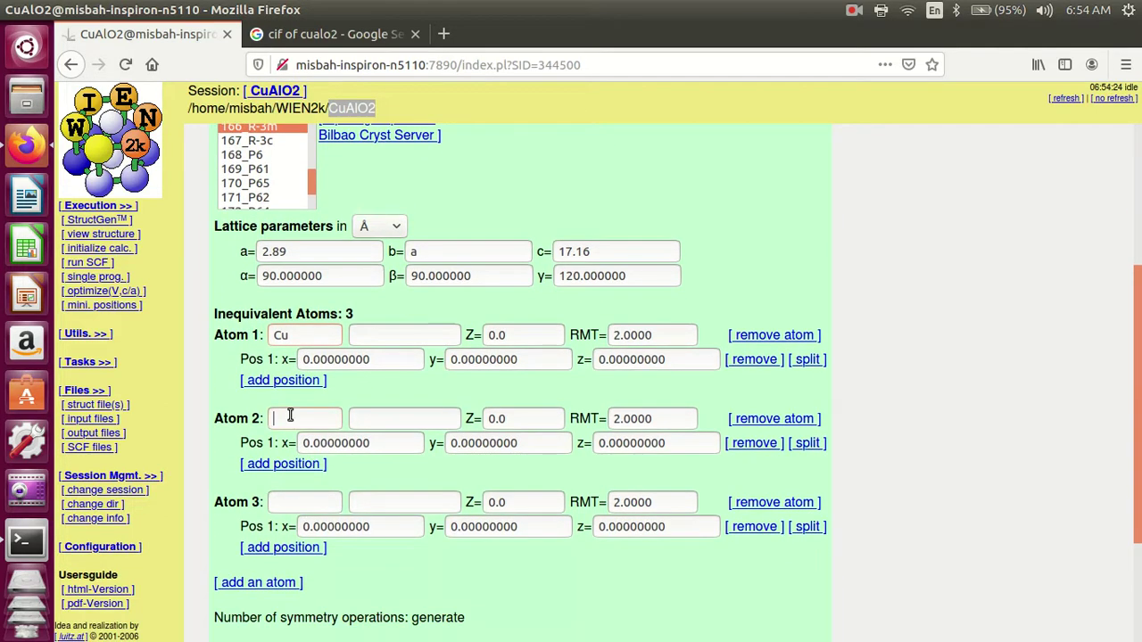
click(290, 416)
text(A)
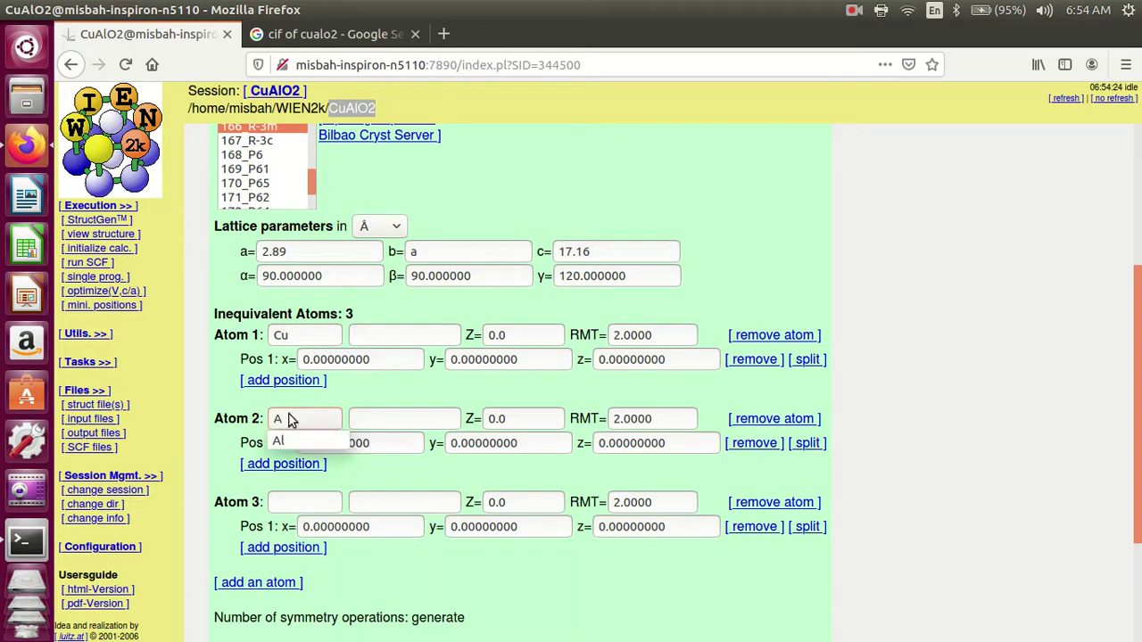
click(297, 435)
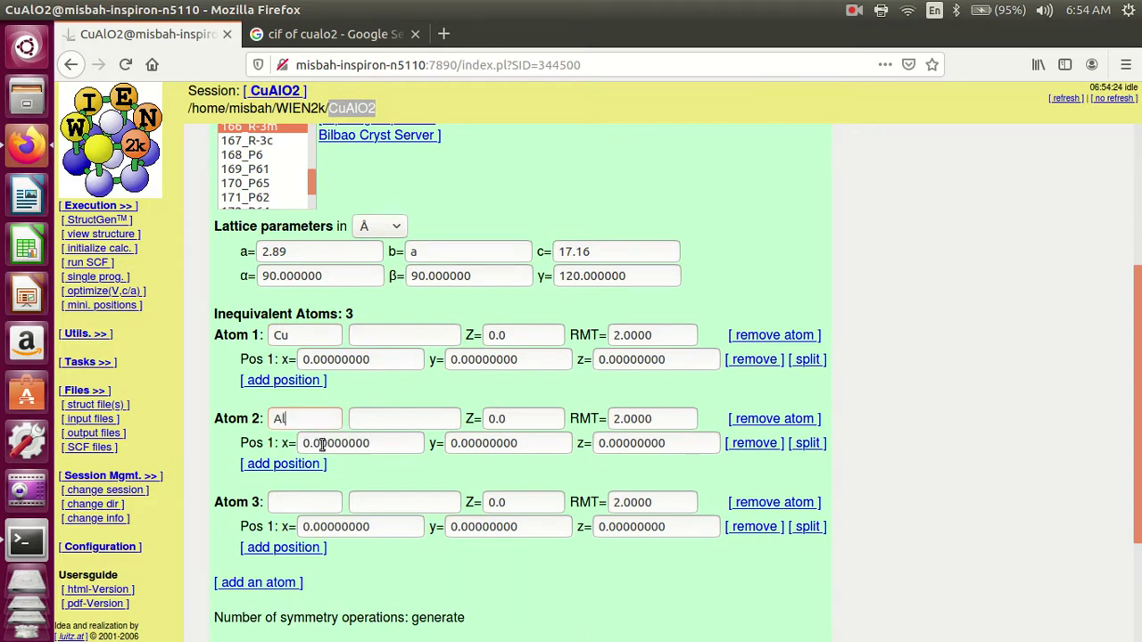
- Set the Al position to 0.5, 0.5, 0.5
click(323, 443)
text(5)
click(376, 461)
click(479, 444)
click(456, 443)
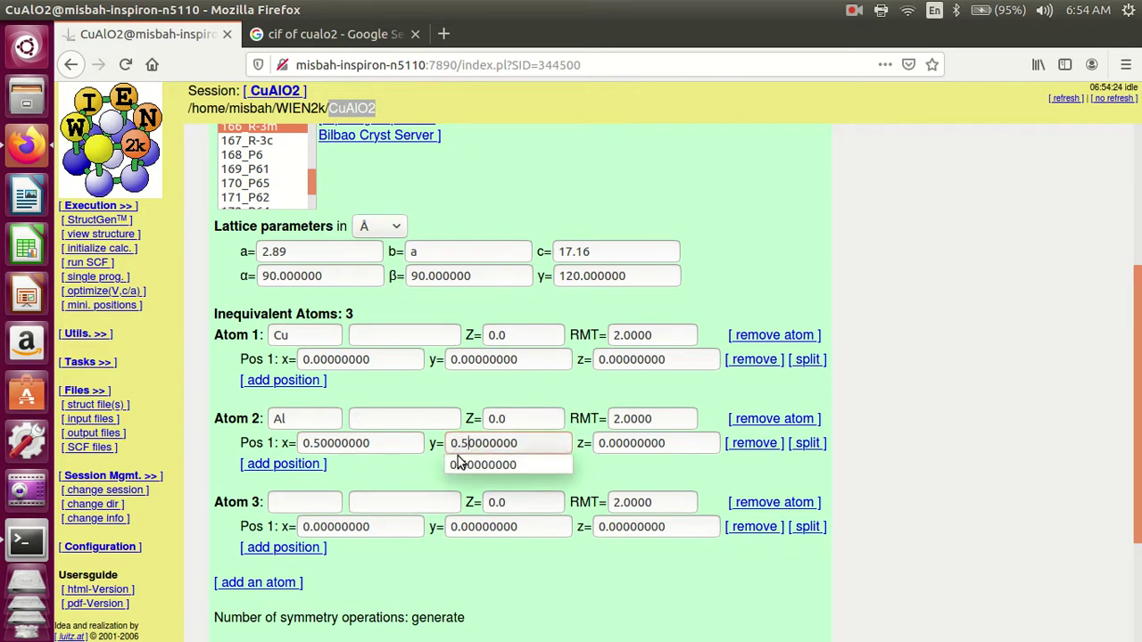
click(459, 462)
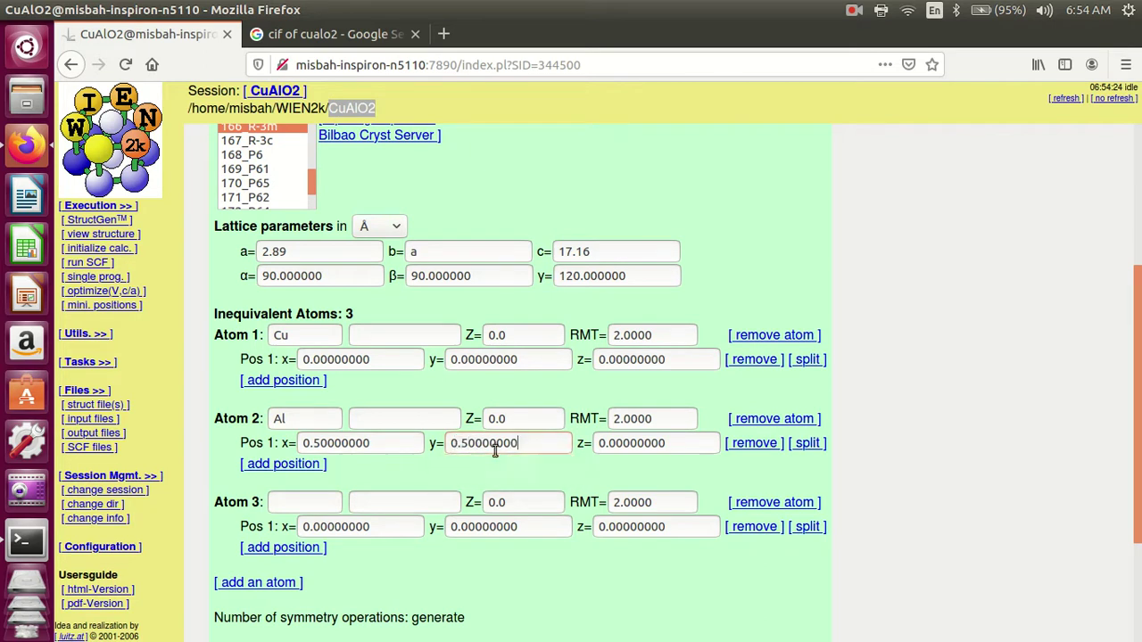
click(614, 443)
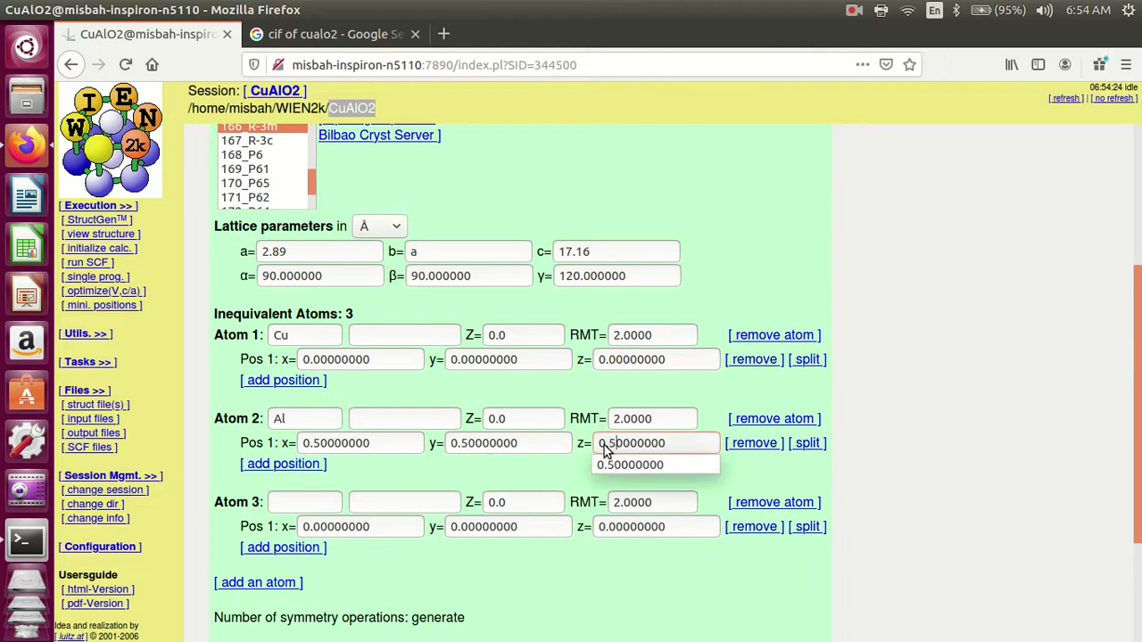
click(614, 464)
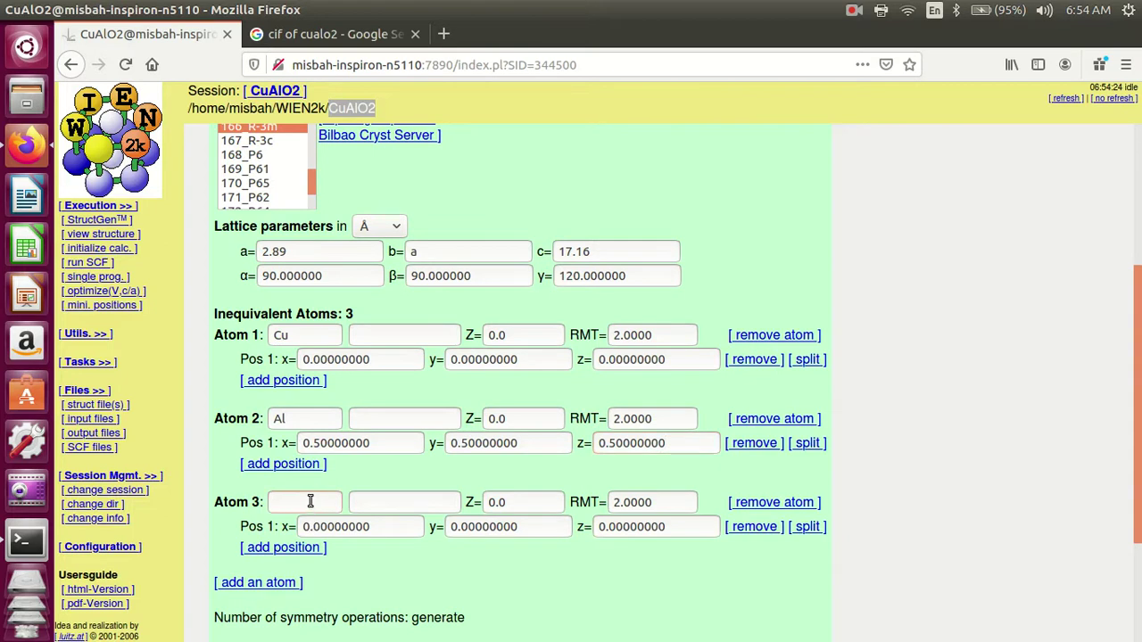
- Name Atom 3 O and set its x coordinate to 0.1066
text(O)
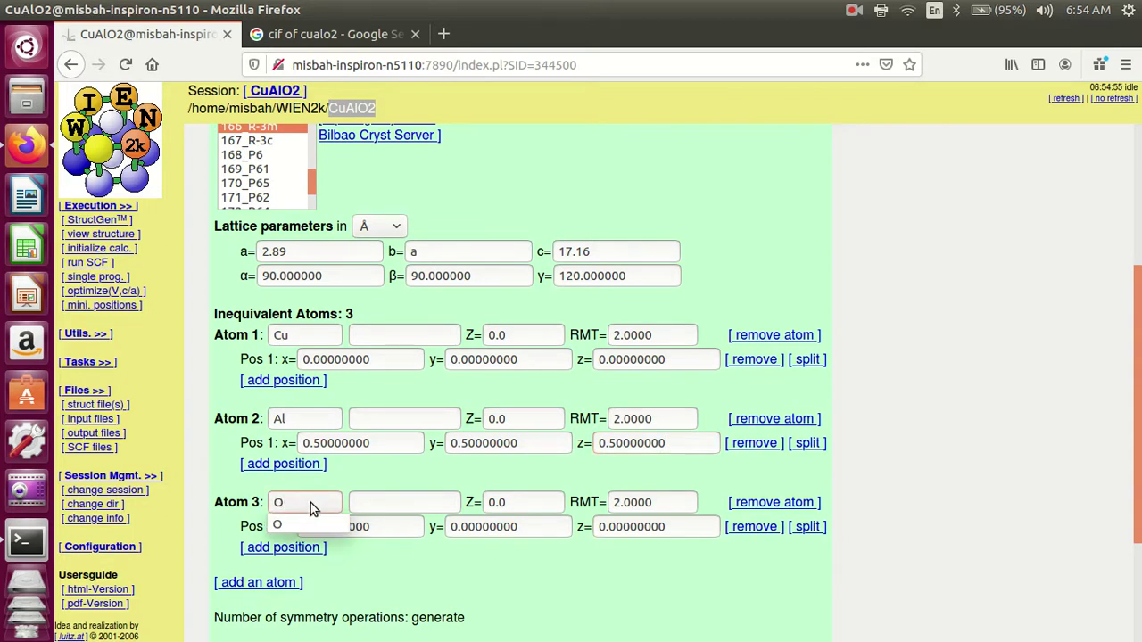
click(330, 527)
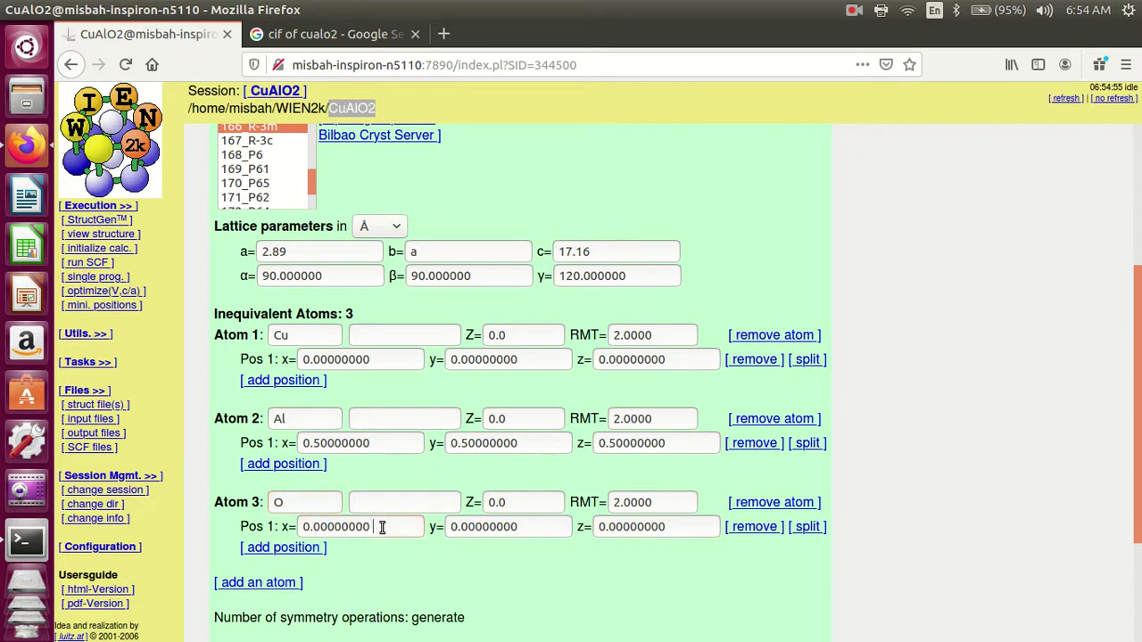
key(BackSpace)
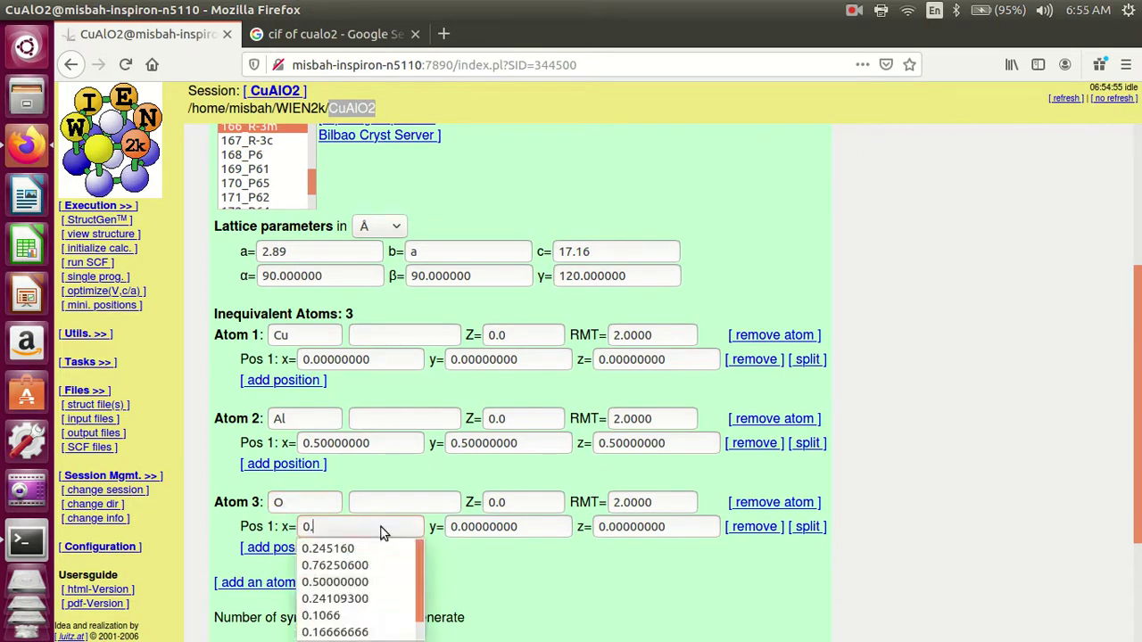
text(10)
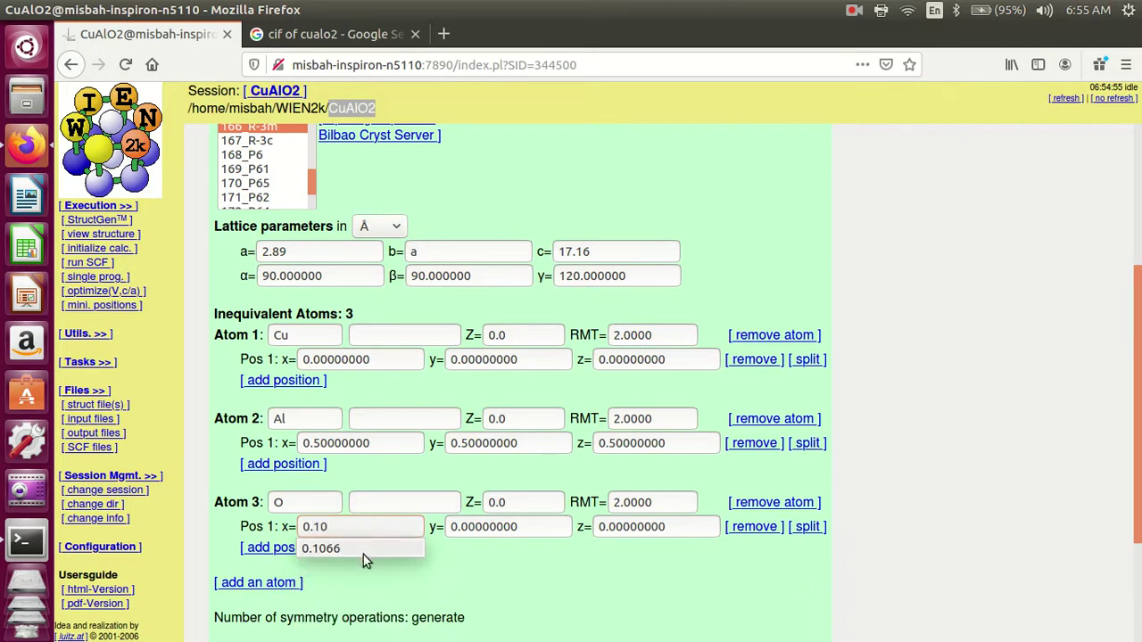
click(364, 550)
- Set the O atom's y and z coordinates to x
drag(451, 528, 561, 526)
key(BackSpace)
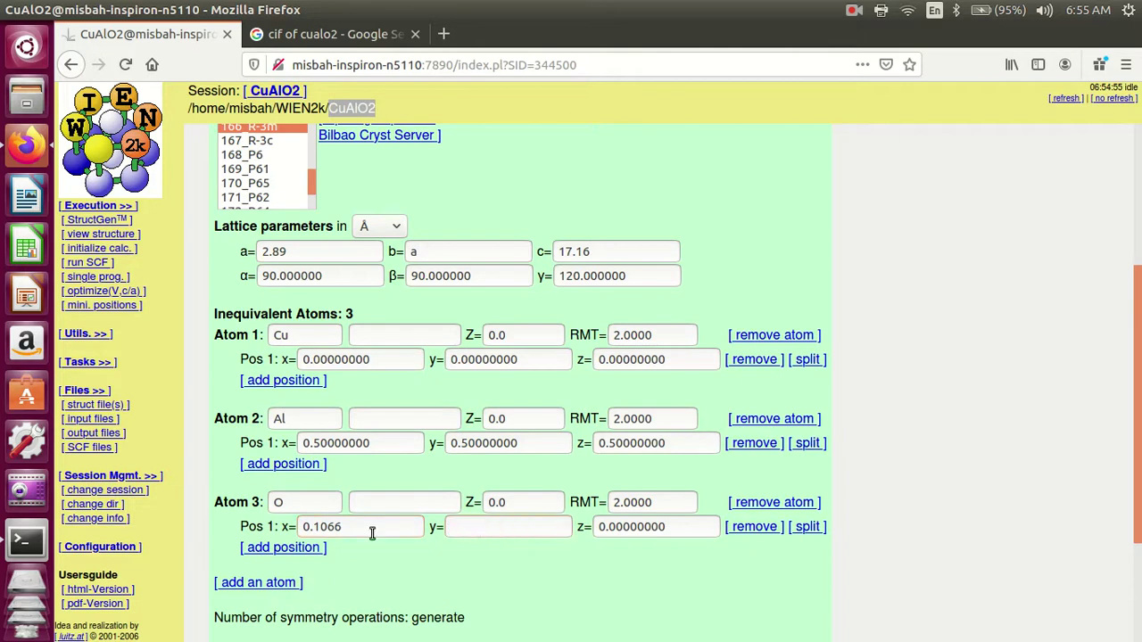
text(x)
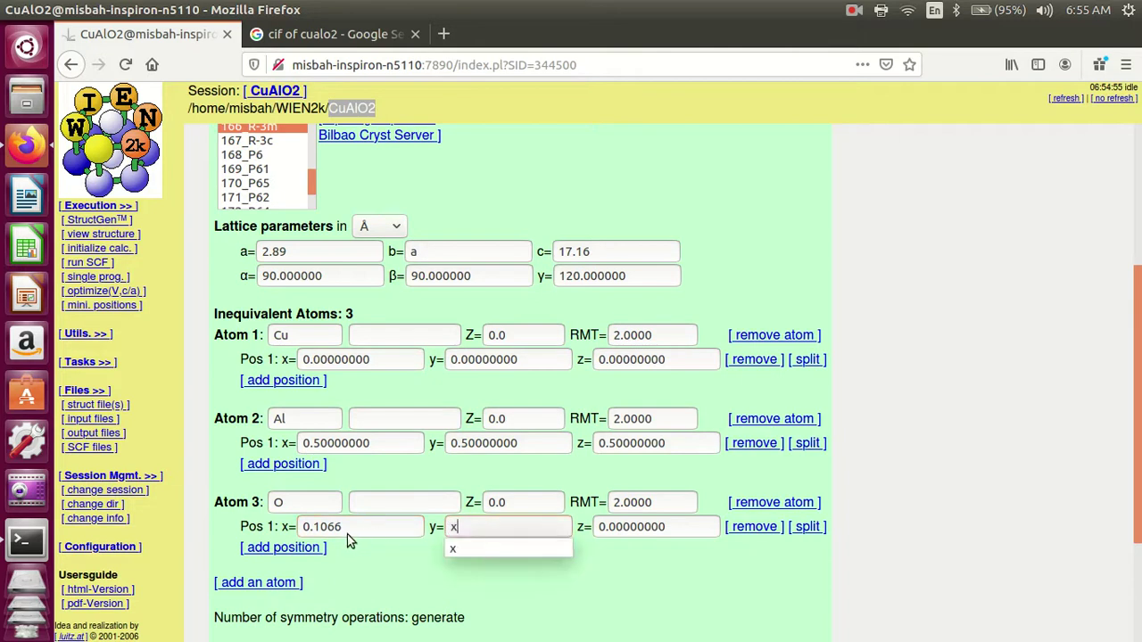
click(539, 541)
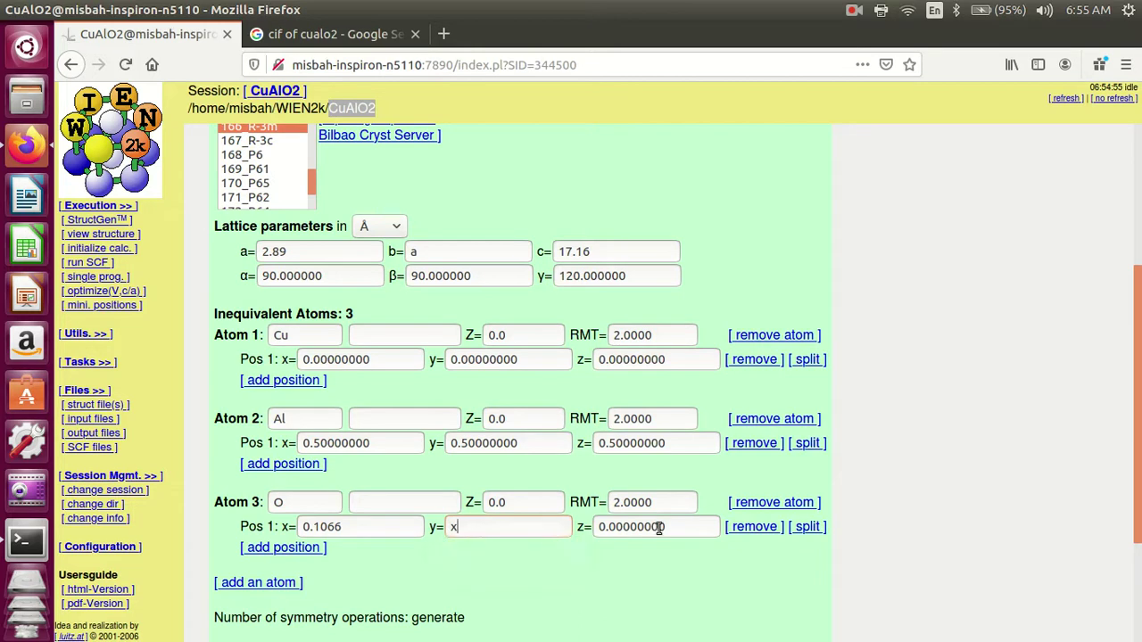
drag(678, 527, 603, 528)
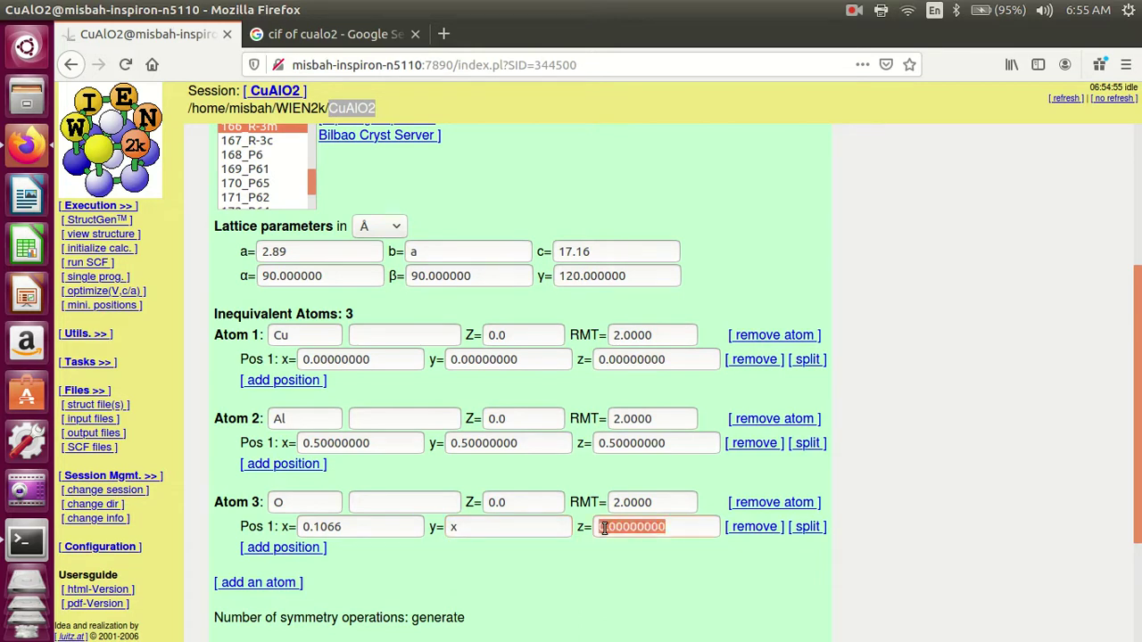
key(BackSpace)
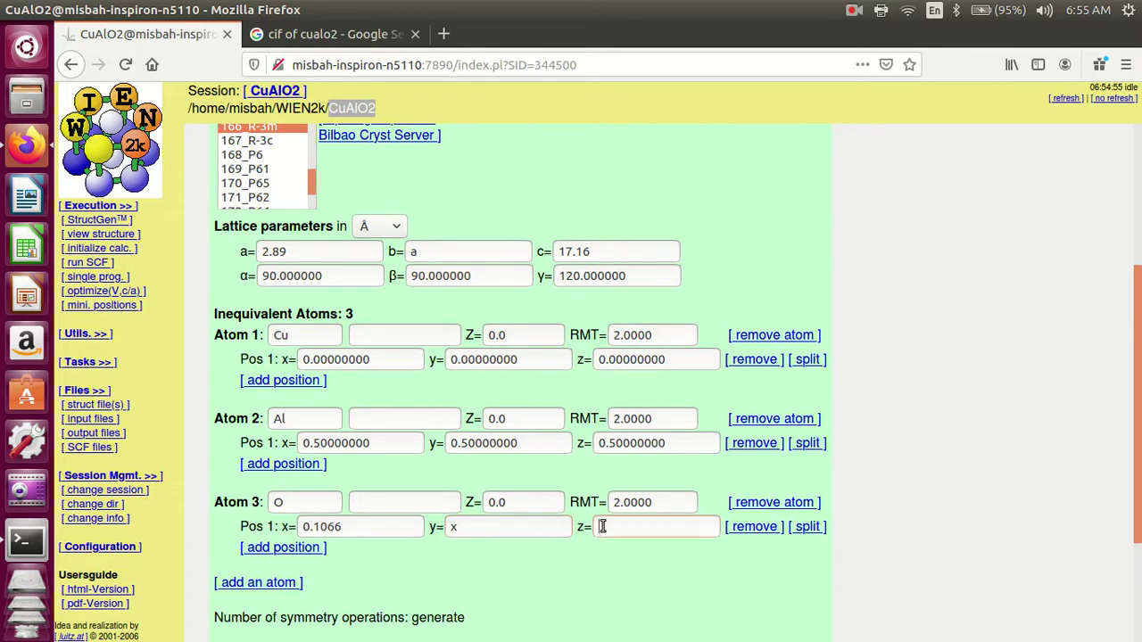
text(x)
click(612, 546)
scroll(548, 482, down, 2)
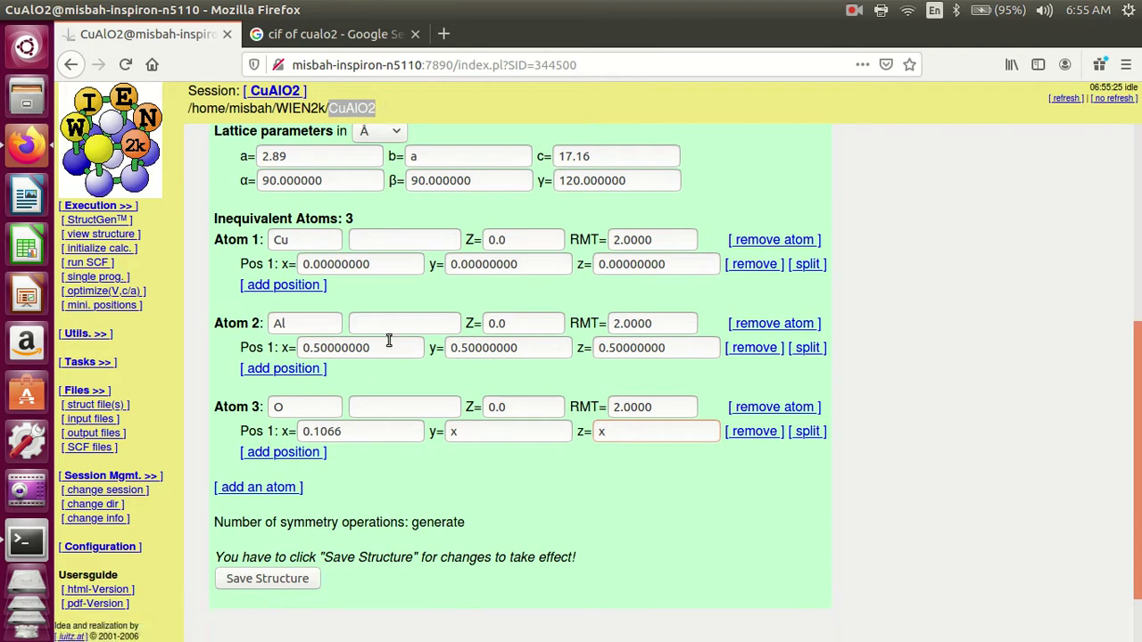
scroll(406, 522, up, 4)
scroll(406, 522, down, 4)
- Save the structure and set RMTs automatically with 0% reduction, giving Cu RMT 1.85
click(261, 579)
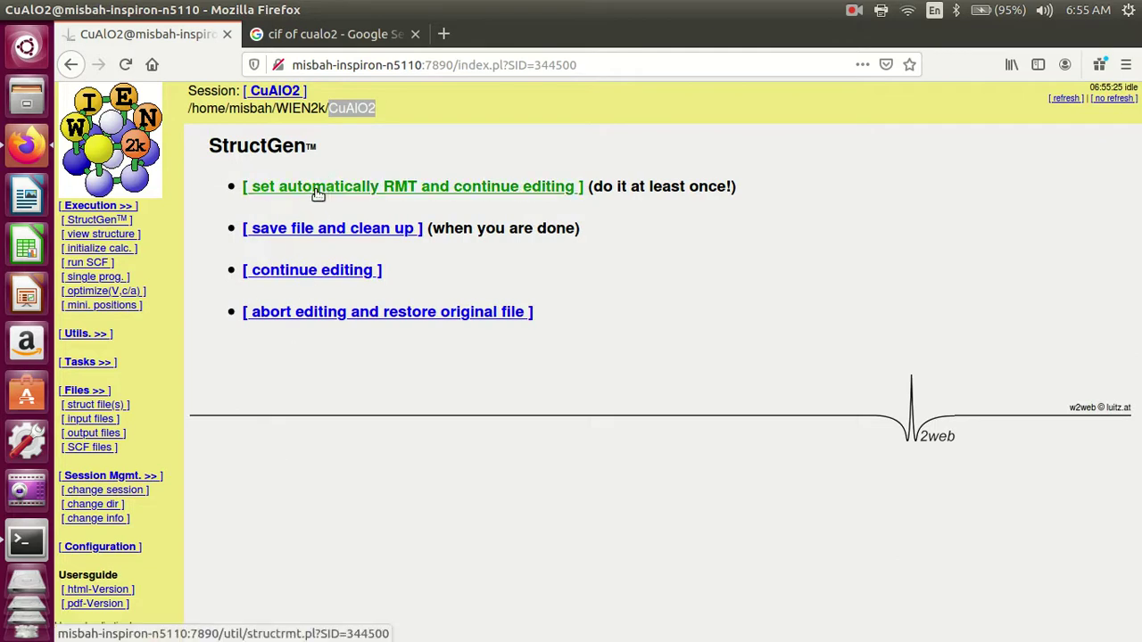
click(415, 189)
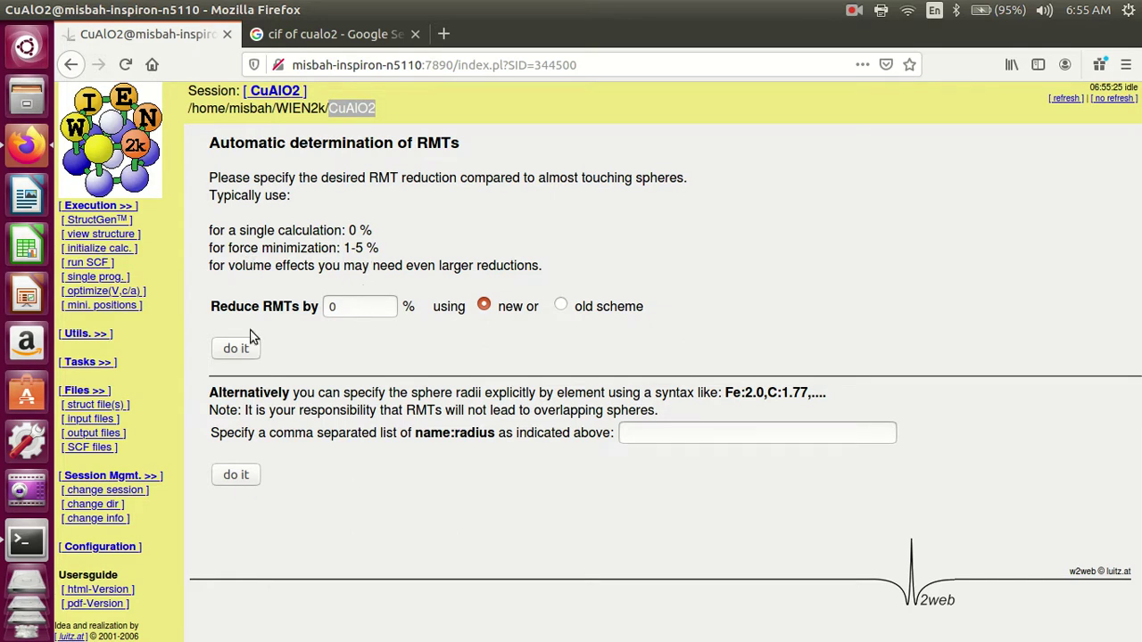
click(236, 349)
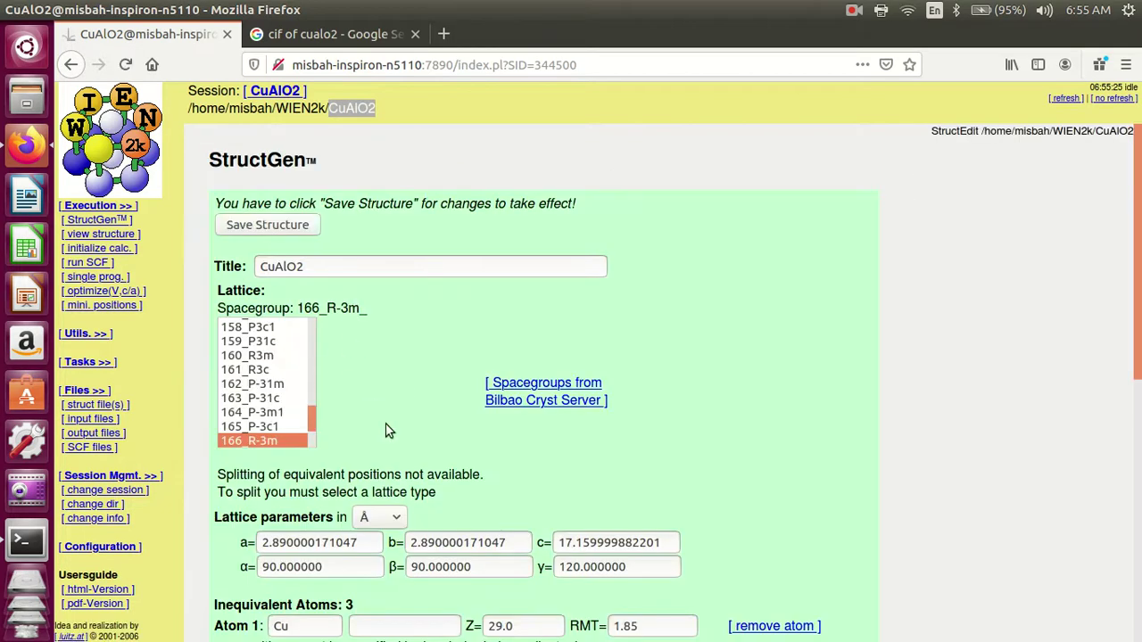
- Review the atoms' RMT values and atomic numbers 29.0, 13.0 and 8.0
scroll(386, 431, down, 5)
scroll(387, 426, up, 5)
scroll(407, 479, down, 2)
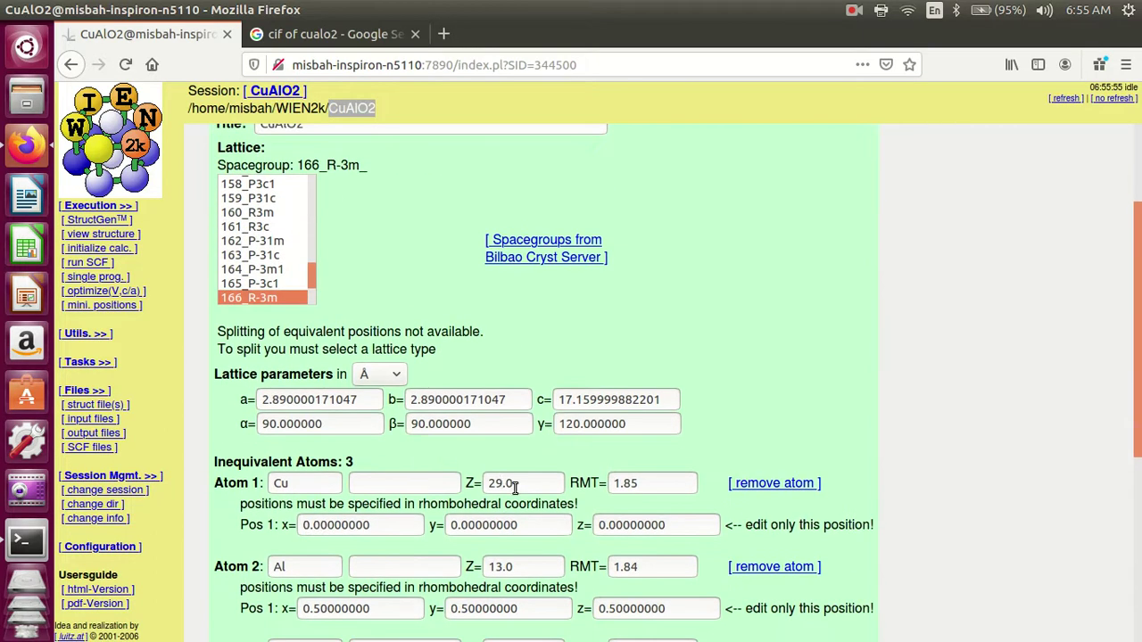
scroll(515, 486, down, 1)
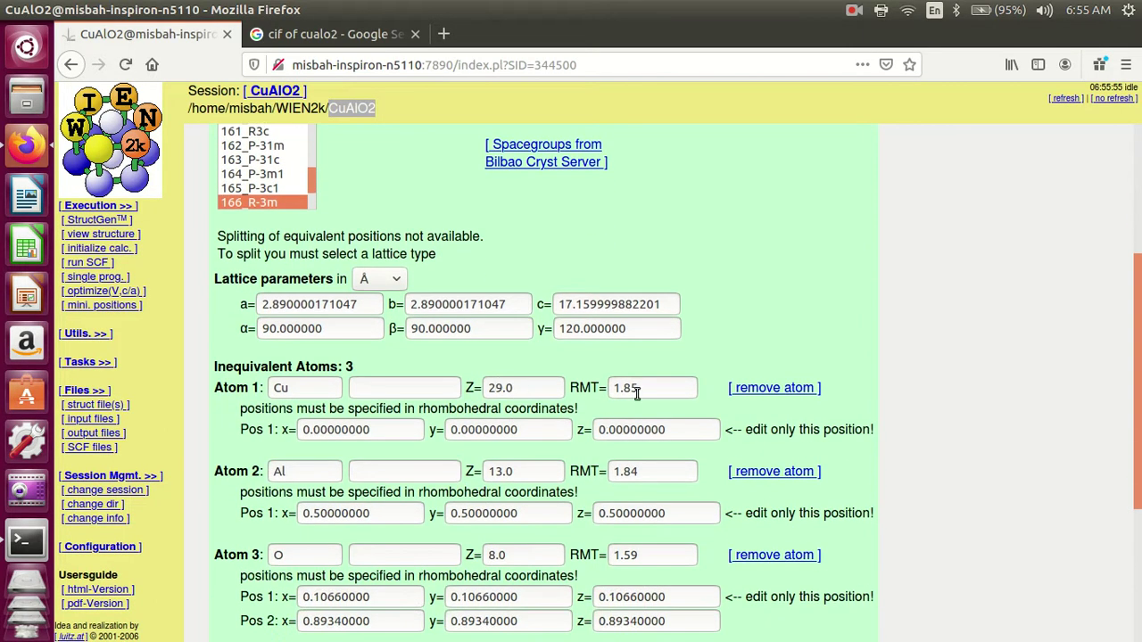
drag(641, 390, 613, 365)
scroll(639, 420, down, 2)
drag(643, 281, 611, 282)
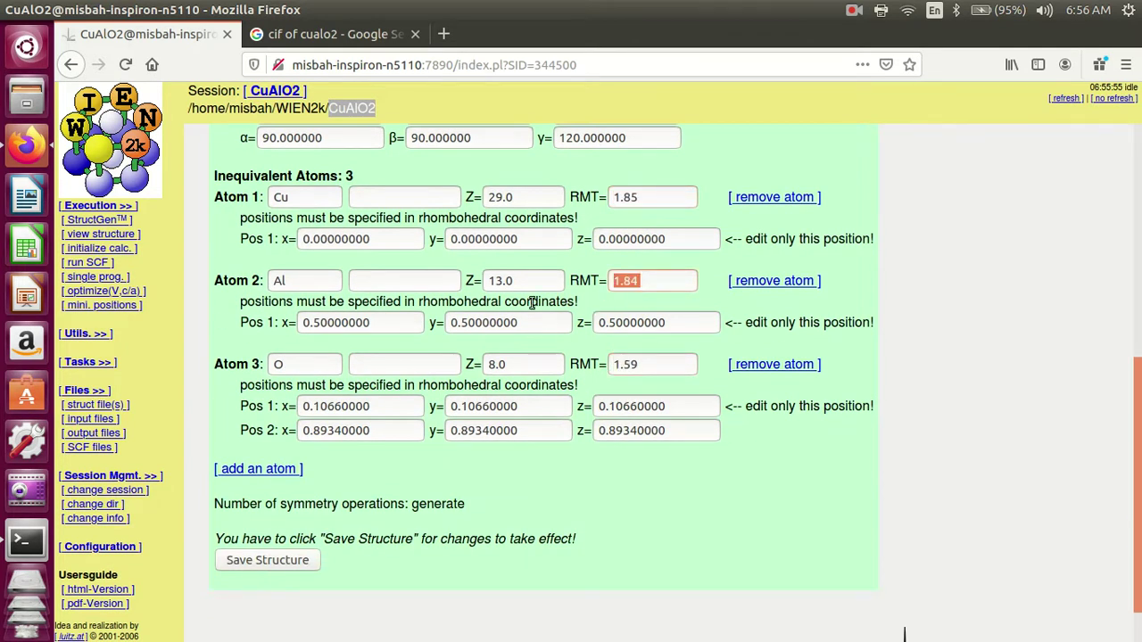
drag(489, 197, 514, 198)
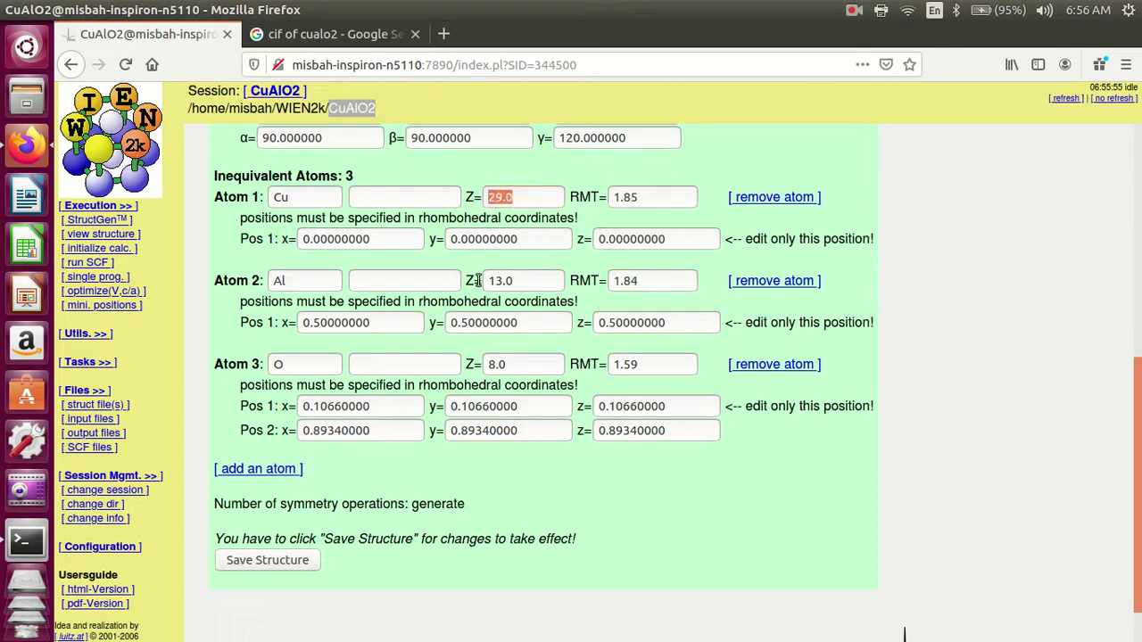
drag(495, 281, 524, 281)
click(489, 360)
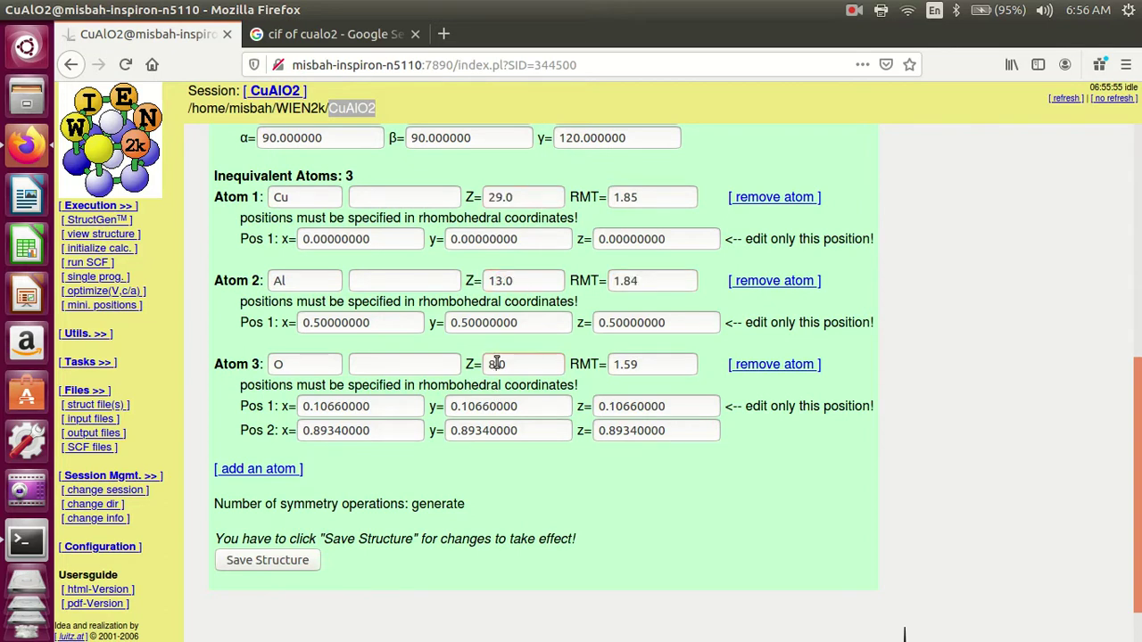
- Save the struct file with clean-up and view it in XCrySDen
click(269, 561)
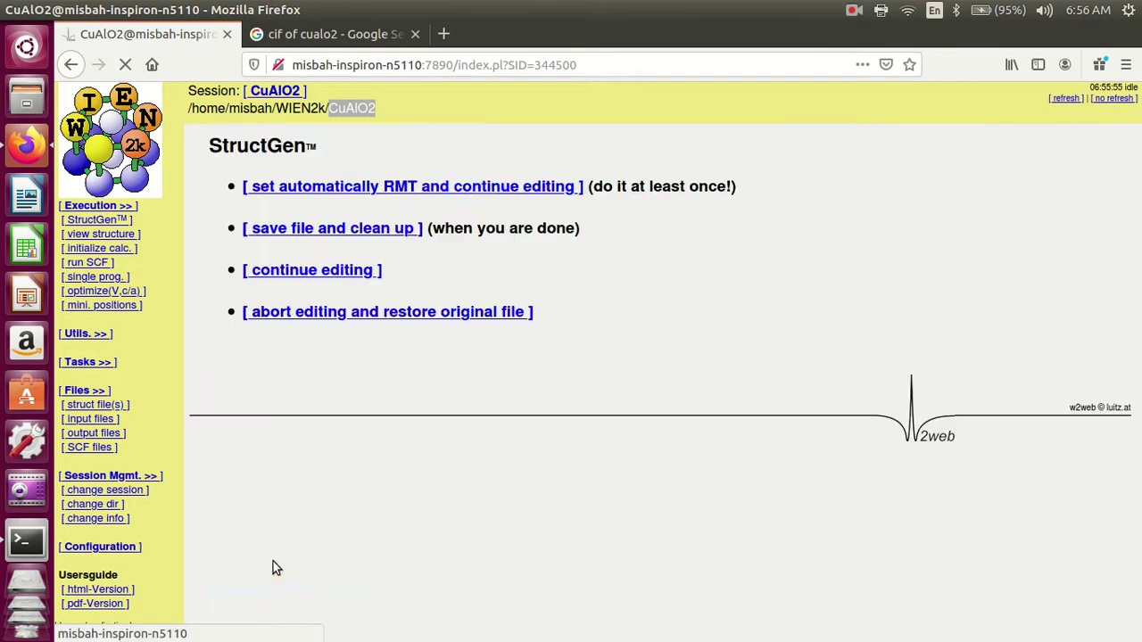
click(326, 234)
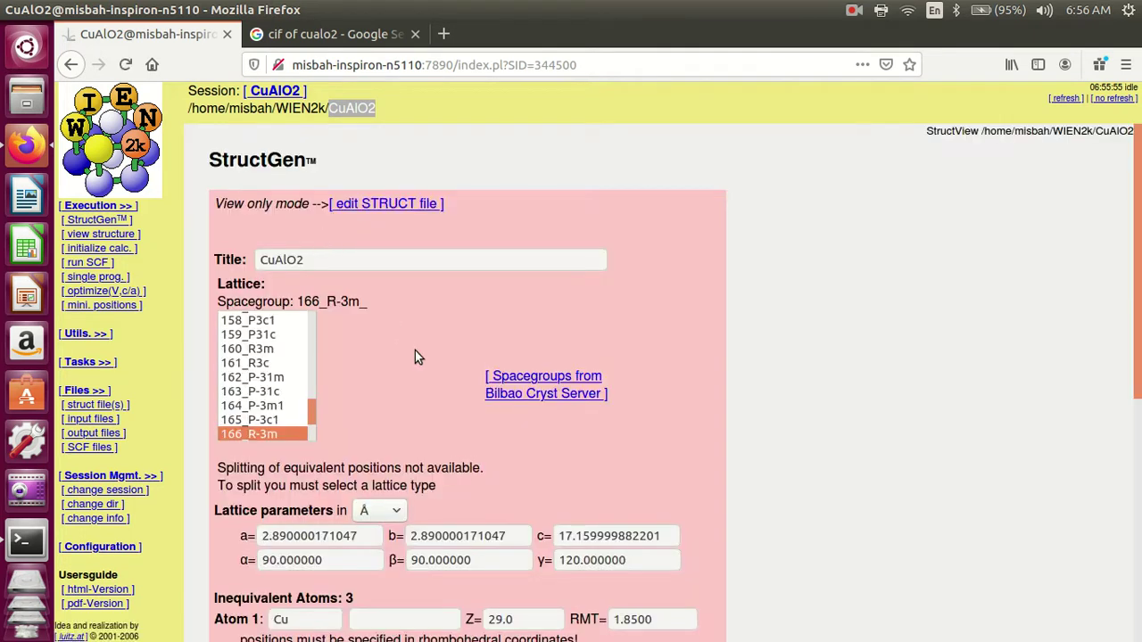
scroll(415, 352, down, 2)
scroll(415, 357, down, 4)
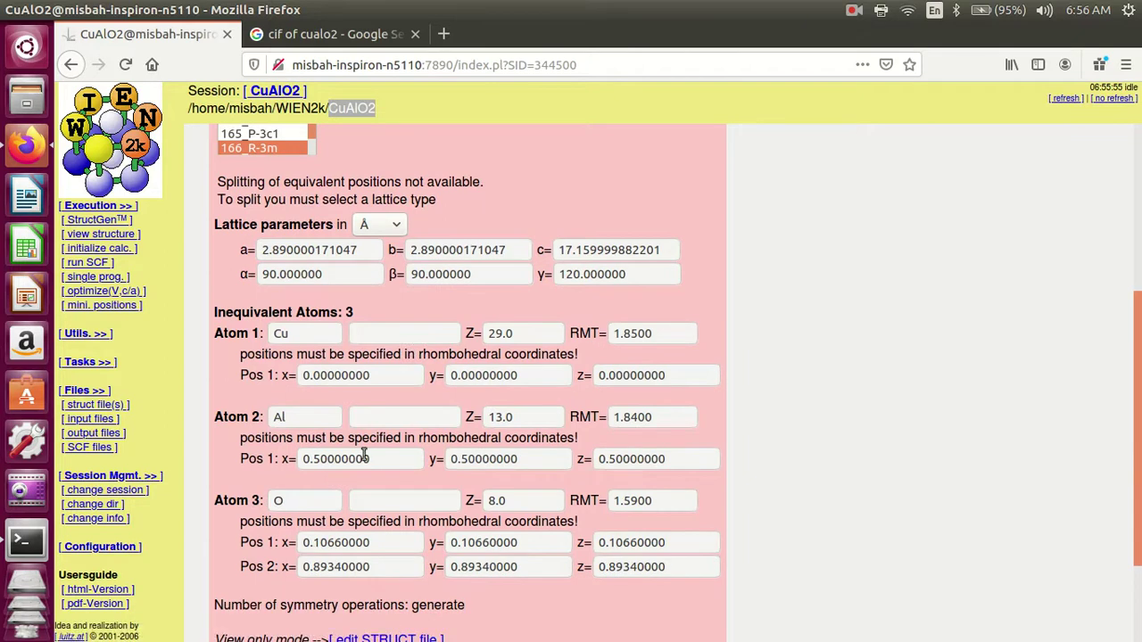
scroll(361, 461, down, 1)
scroll(358, 454, down, 1)
scroll(357, 452, up, 8)
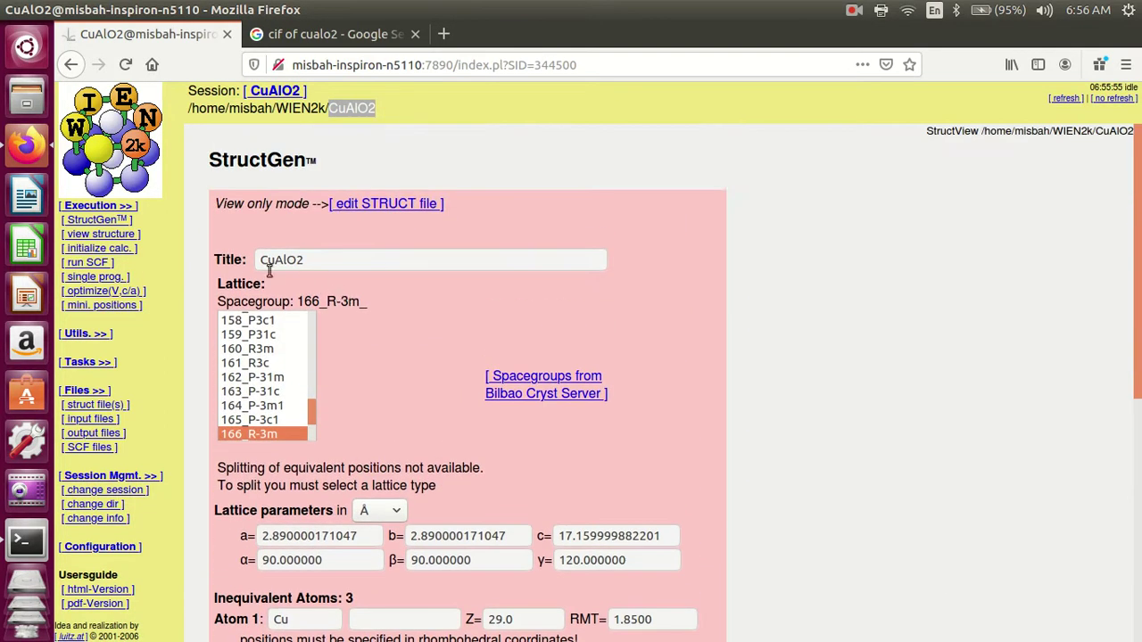
click(81, 238)
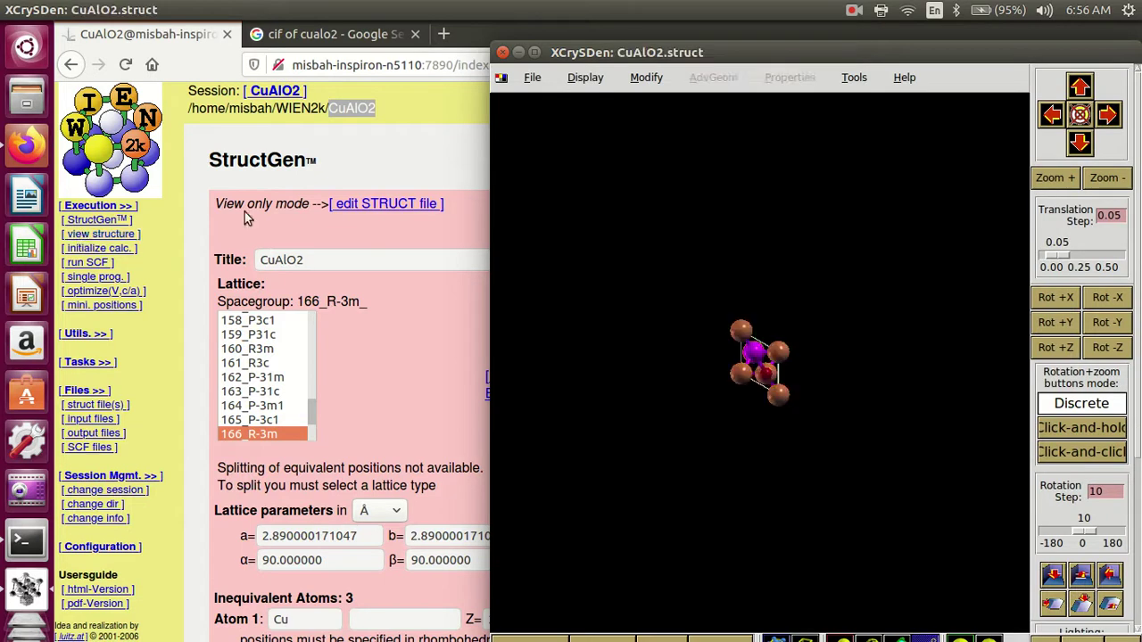
- Rotate the CuAlO2 cell into an upright, edge-on side view
drag(807, 341, 707, 478)
drag(728, 230, 886, 225)
key(ctrl+super+Up)
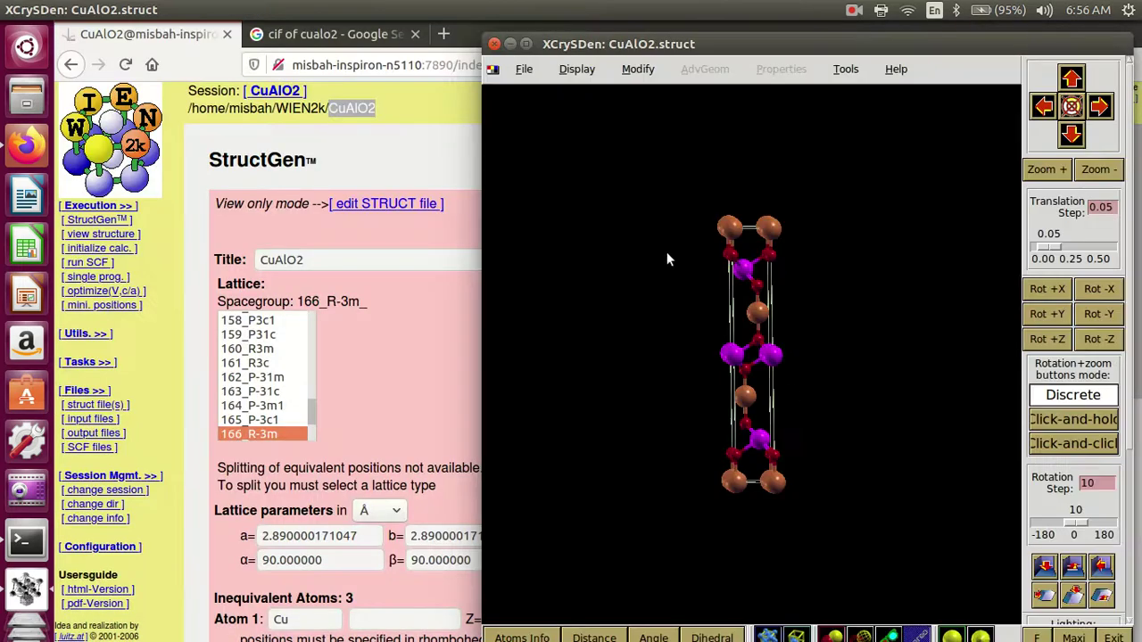
- Turn on Atomic Symbols to label Cu, Al and O, then re-stand the cell upright
click(583, 72)
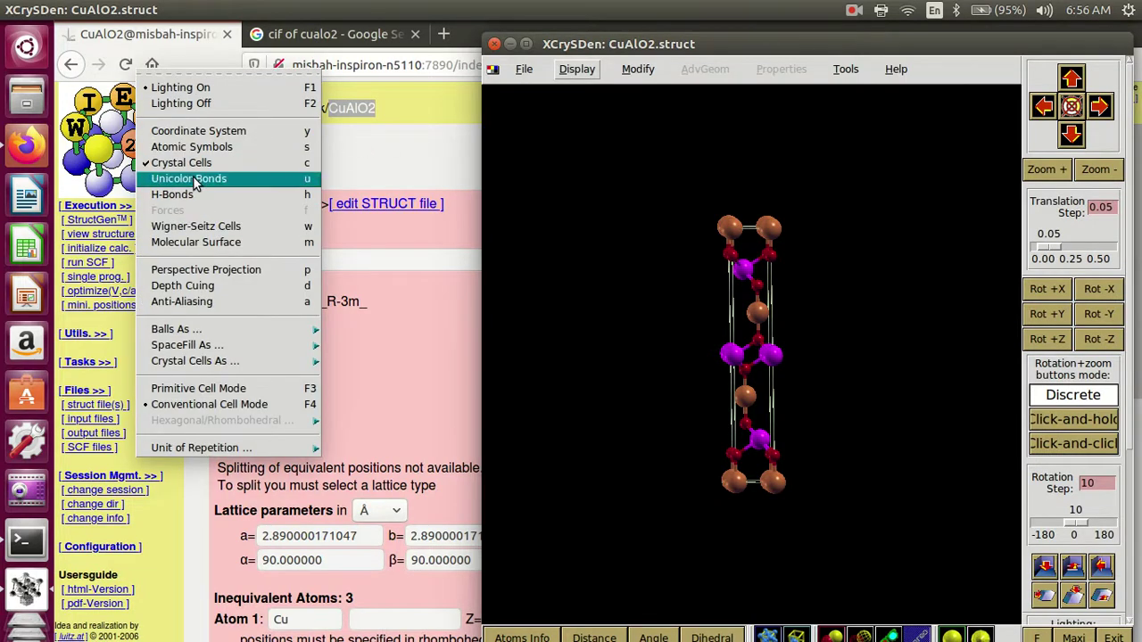
click(194, 147)
drag(766, 309, 611, 315)
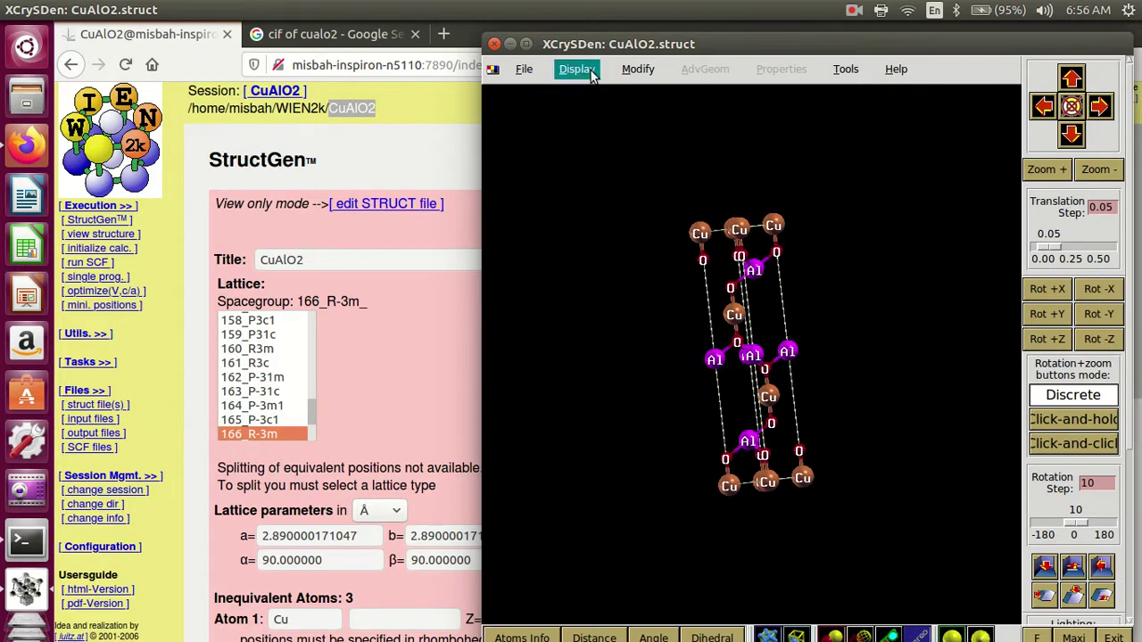
mouse_move(692, 235)
mouse_down()
mouse_move(761, 201)
mouse_move(715, 218)
mouse_move(689, 255)
mouse_move(698, 233)
mouse_up()
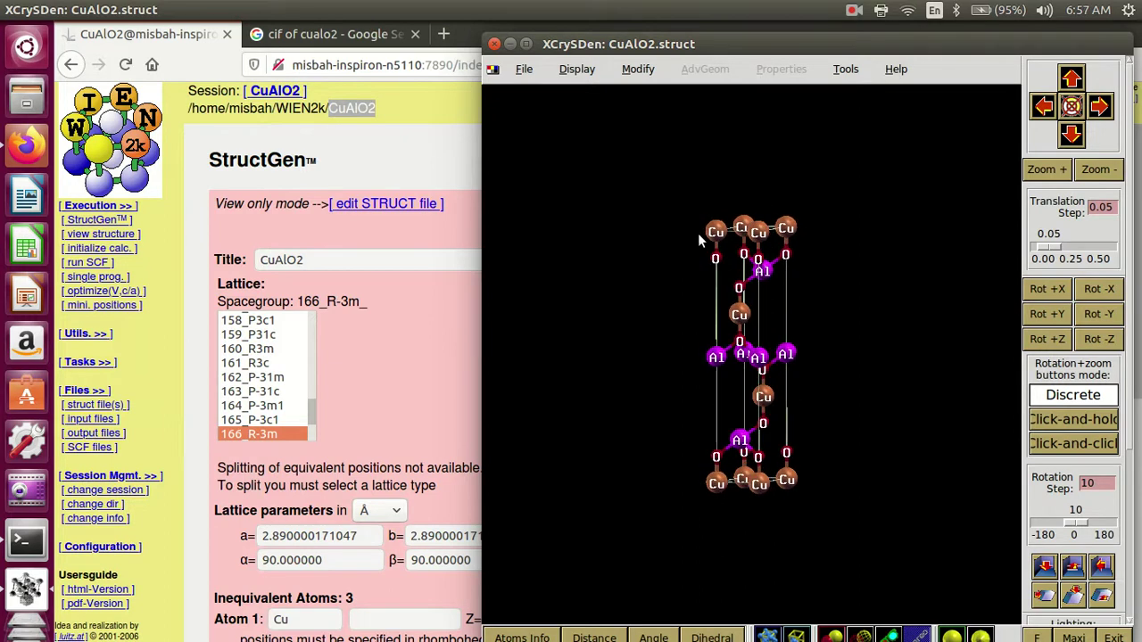
- Check the image Print Setup settings and close them
click(525, 69)
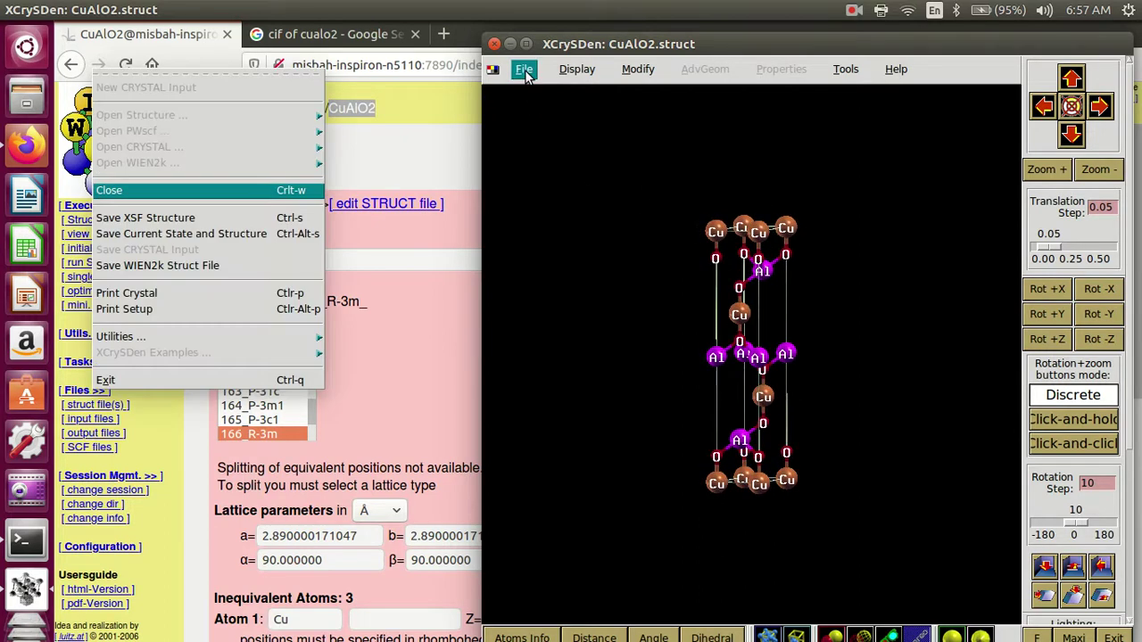
click(203, 309)
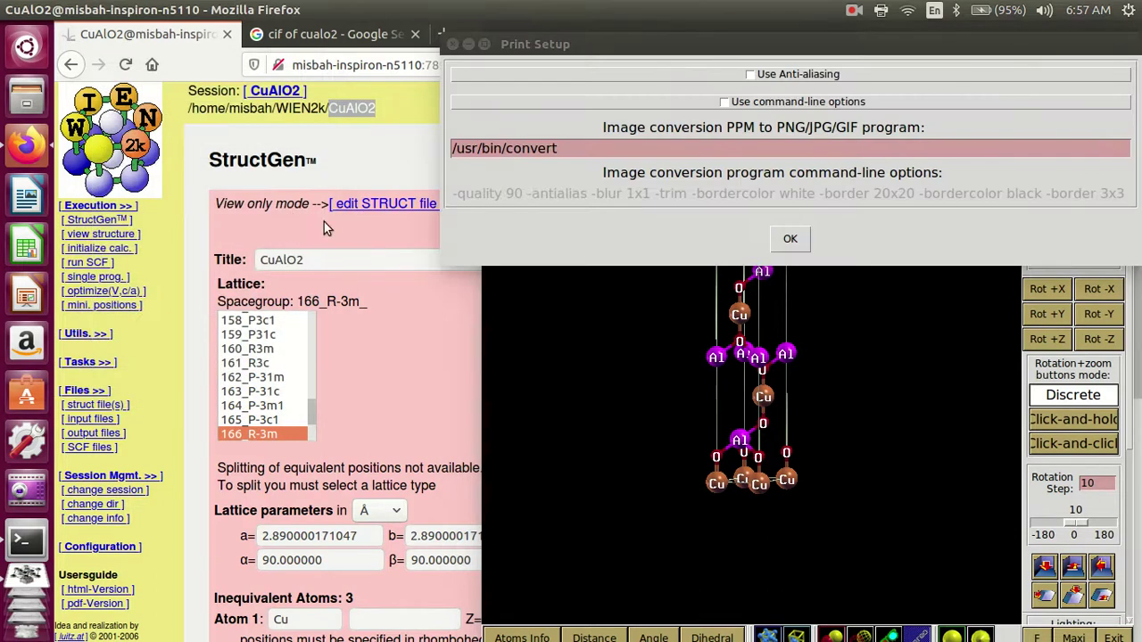
click(453, 44)
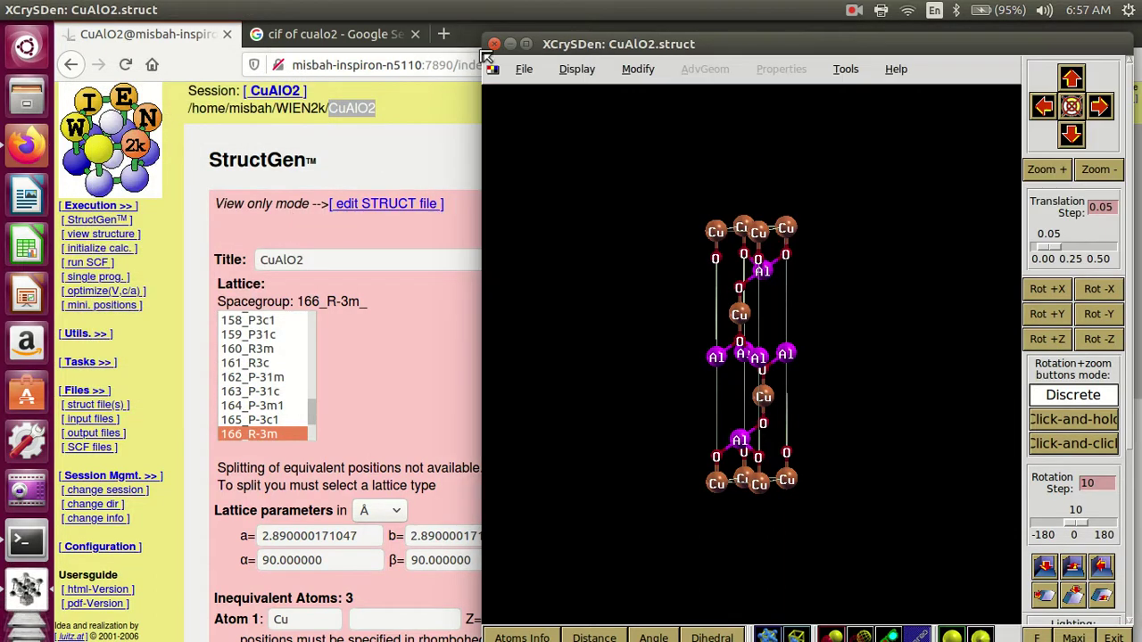
- Print the crystal to CuAlO2.png in PNG format in the CuAlO2 folder
click(523, 69)
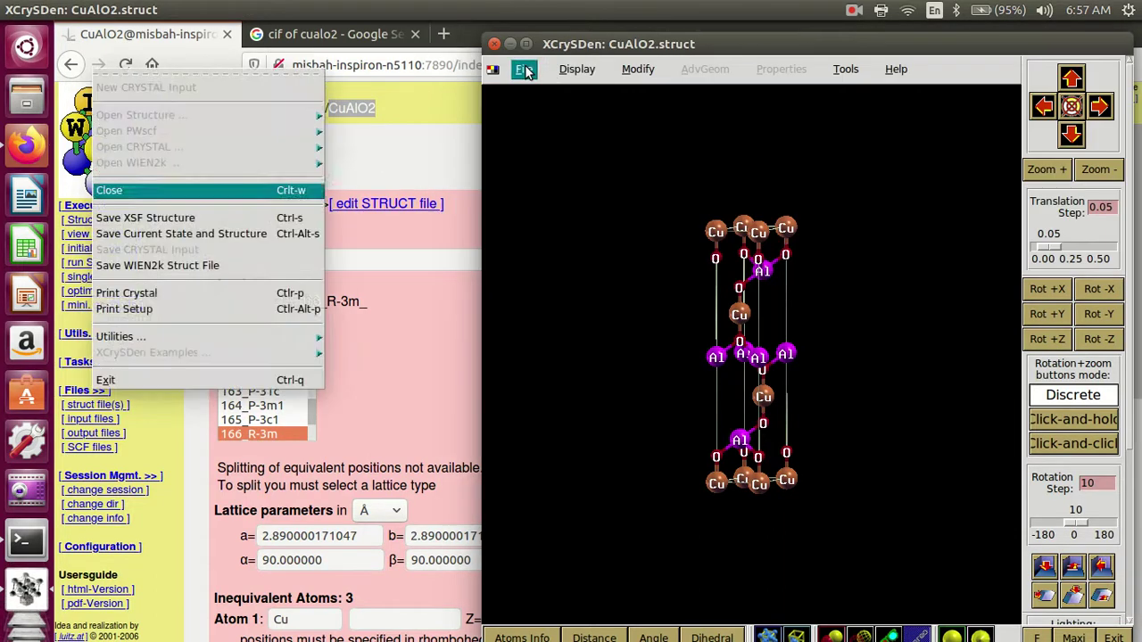
click(195, 297)
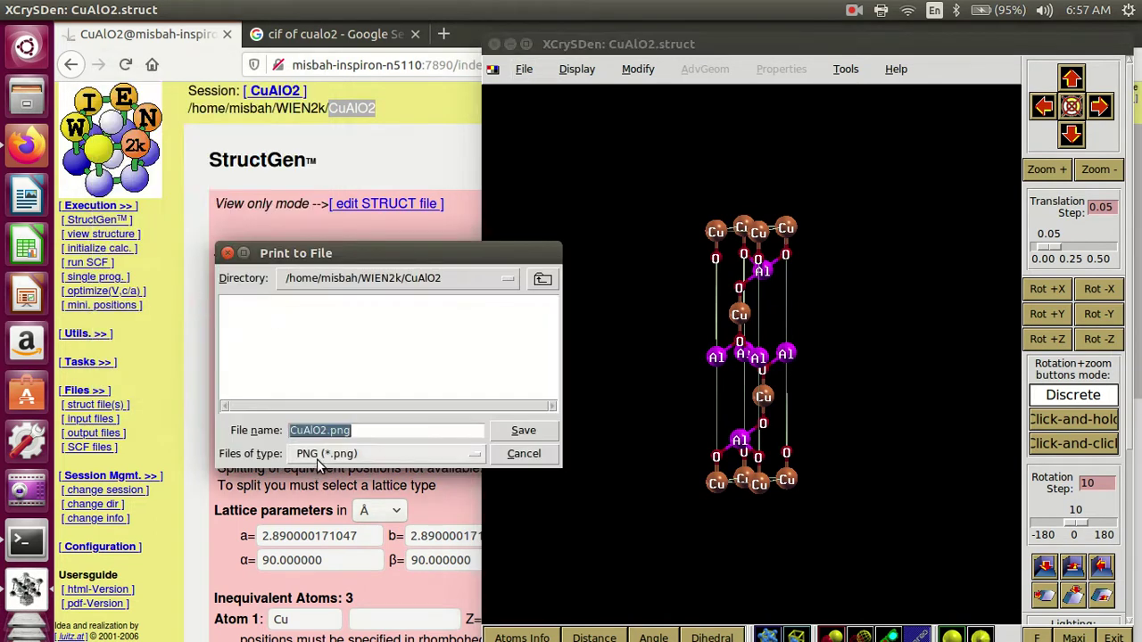
click(476, 456)
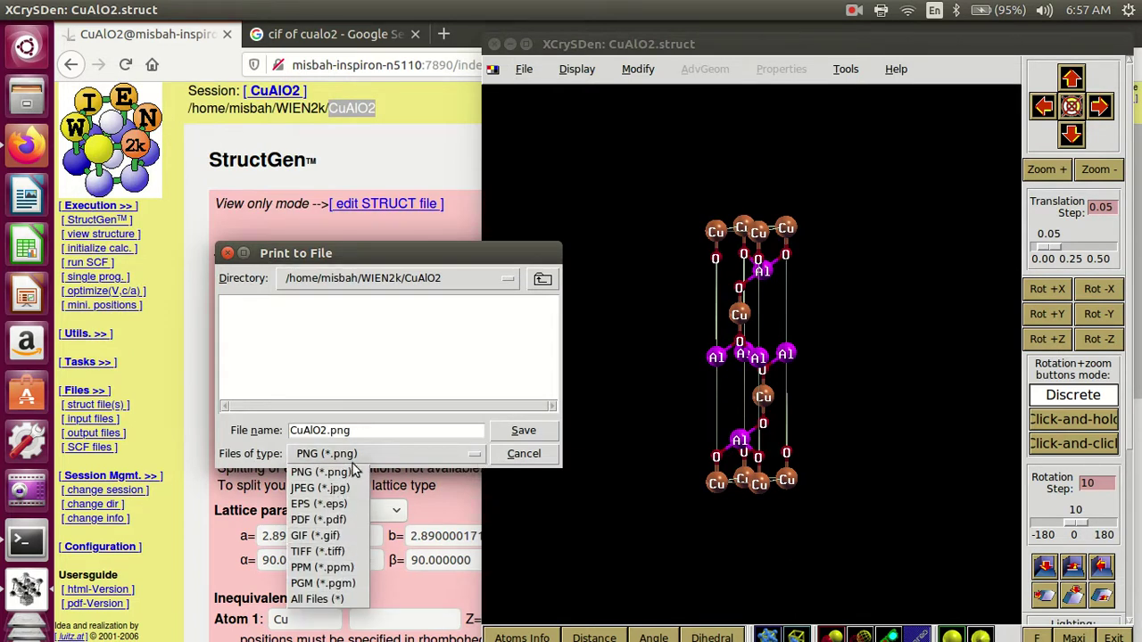
click(380, 453)
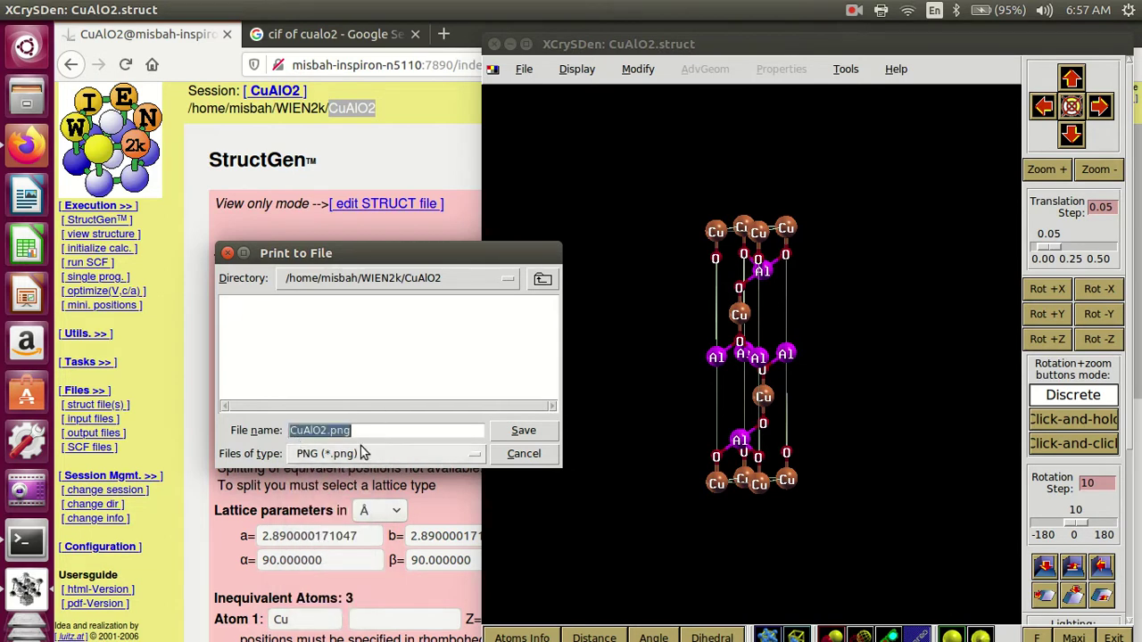
click(525, 432)
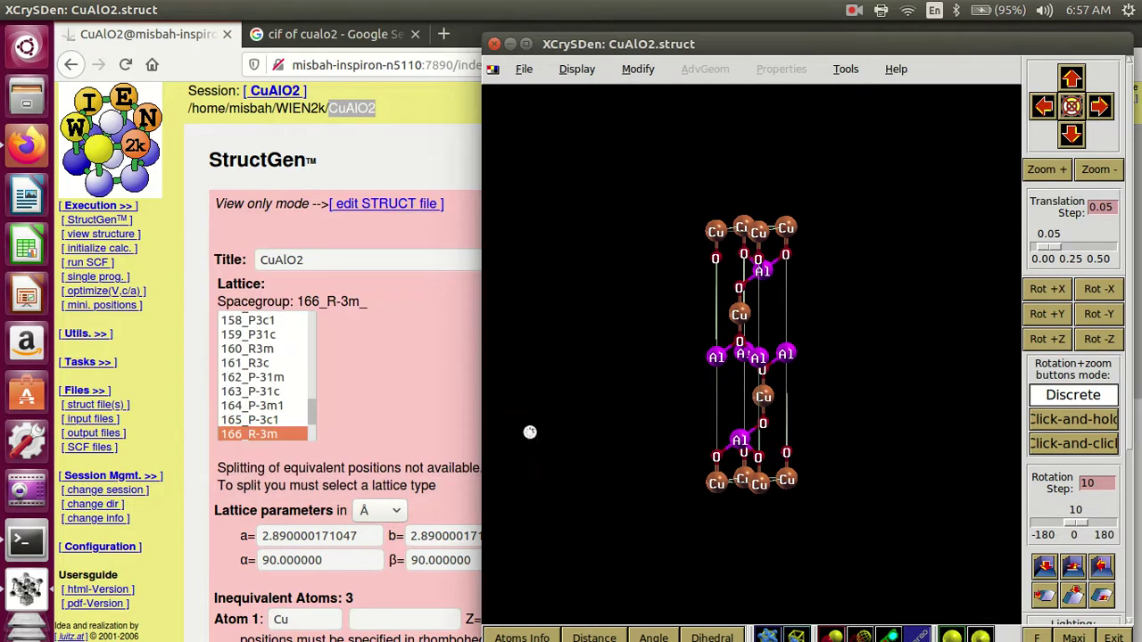
- Change the XCrySDen background colour from black to white
click(494, 71)
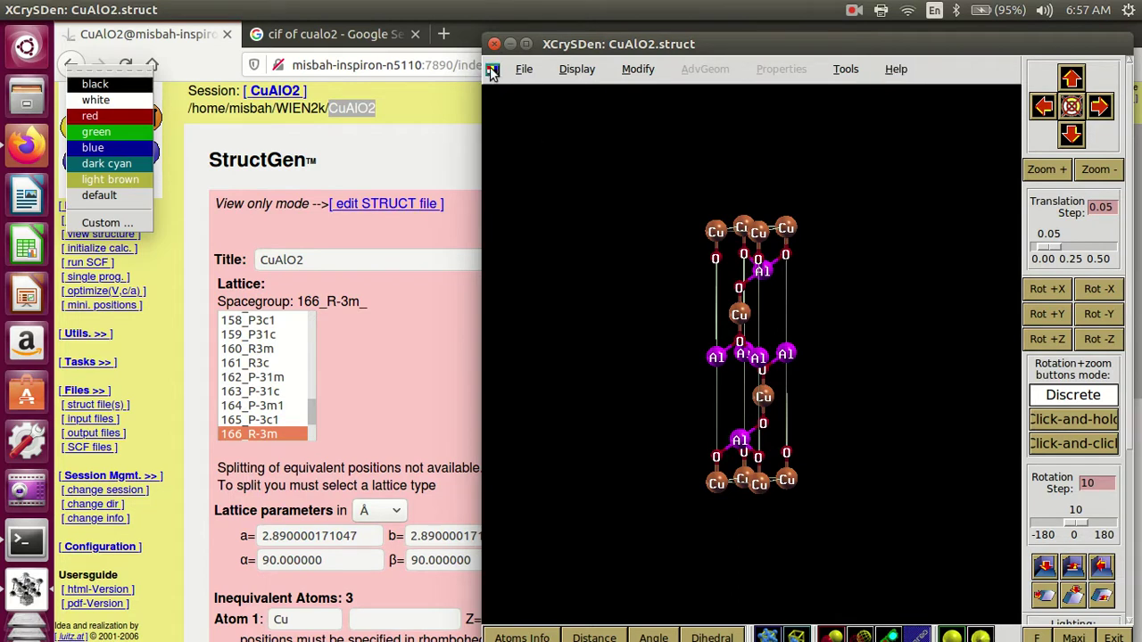
click(86, 101)
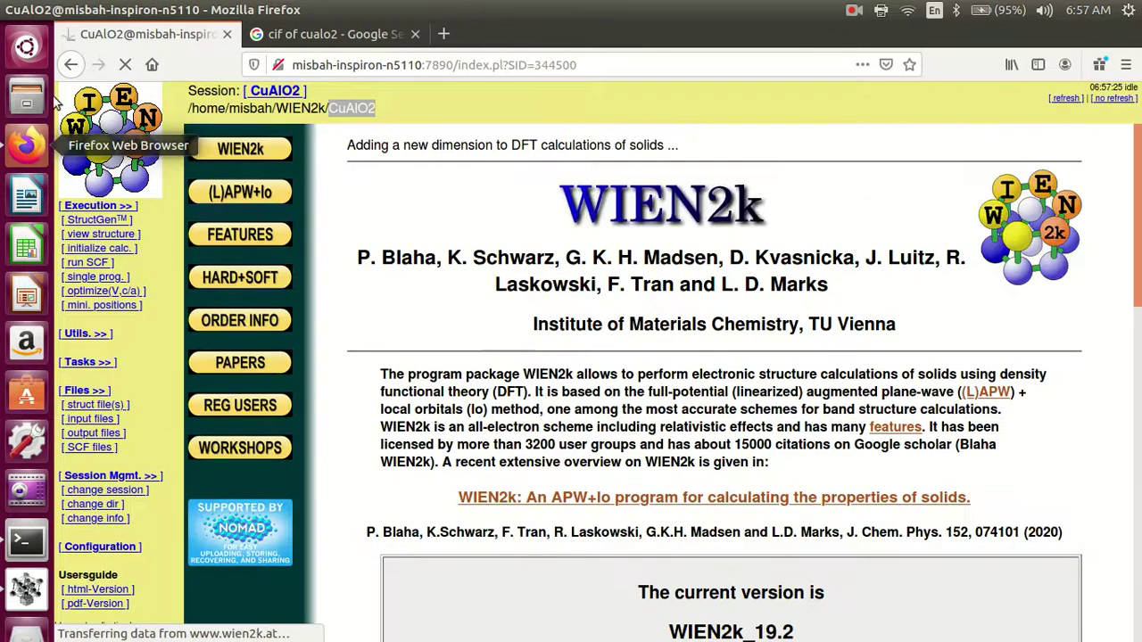
scroll(39, 624, down, 3)
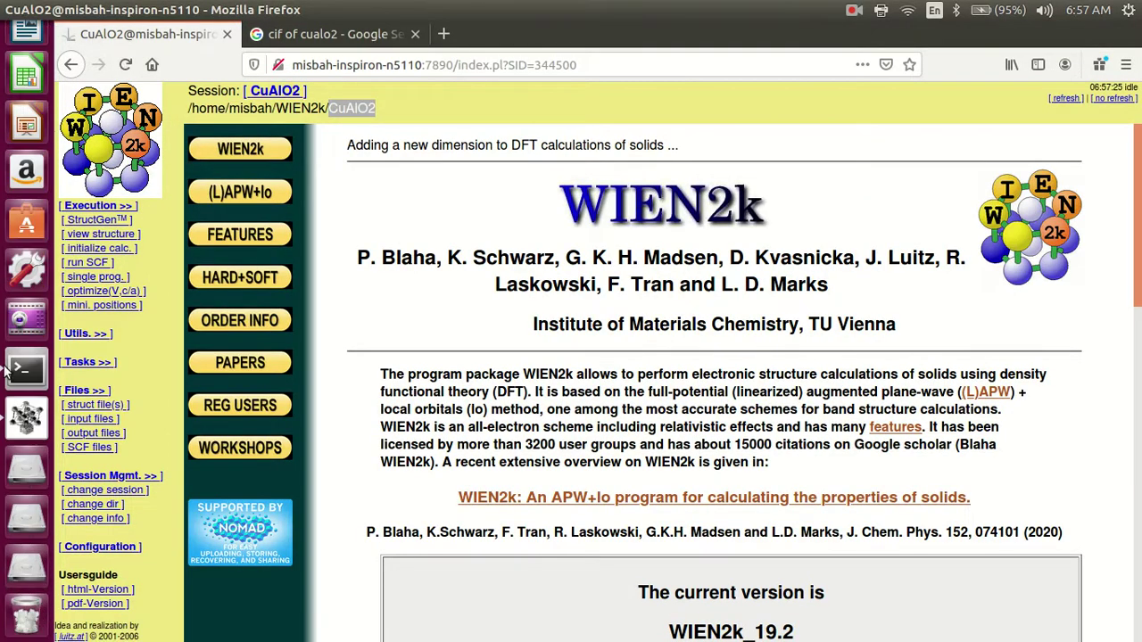
- Return Firefox to the CuAlO2 StructGen page, then bring XCrySDen forward and rotate the cell slightly
click(27, 415)
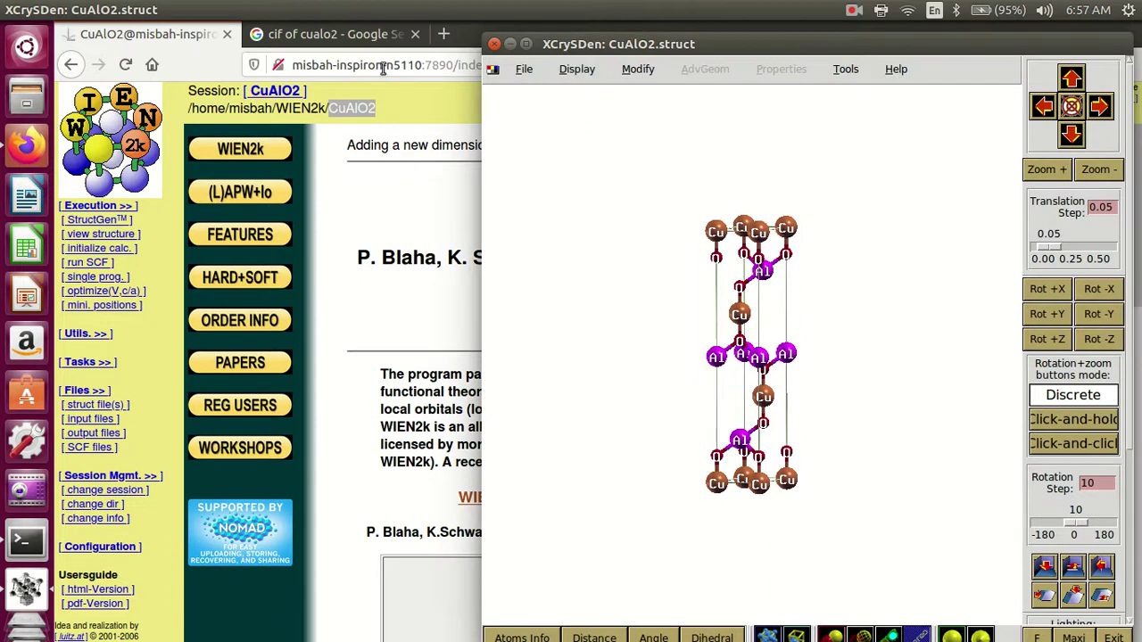
click(308, 36)
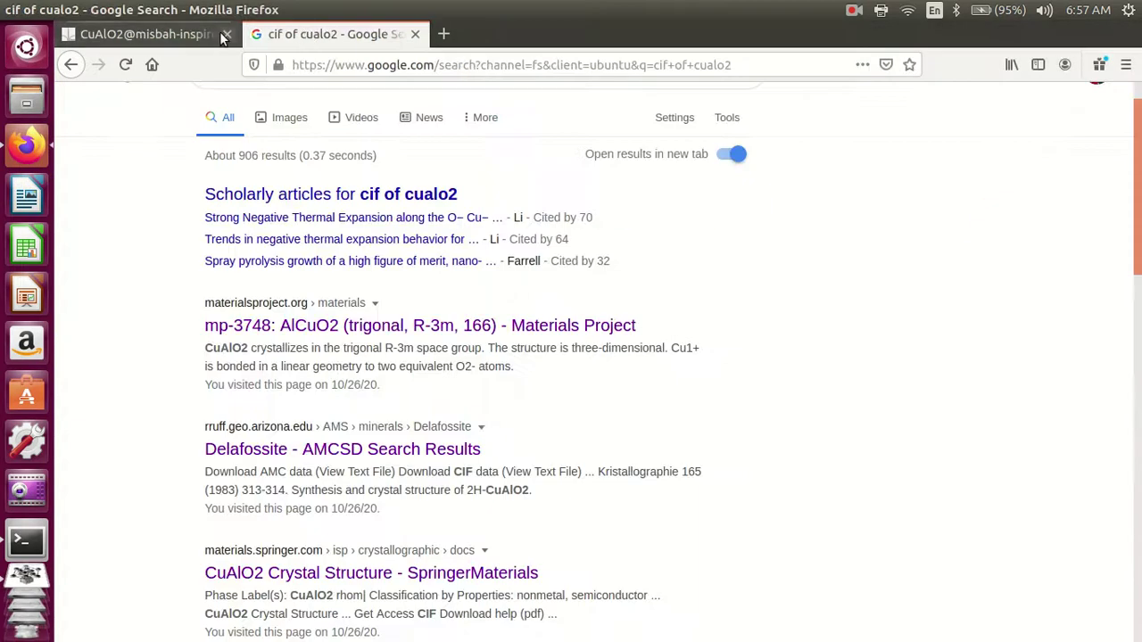
click(190, 32)
click(70, 65)
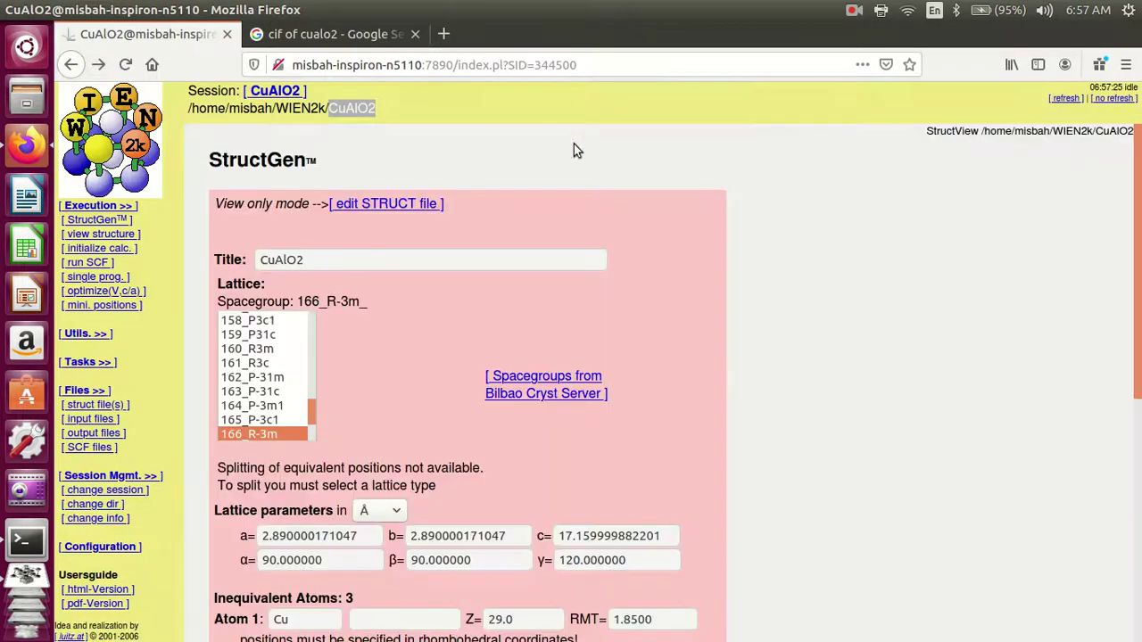
click(29, 591)
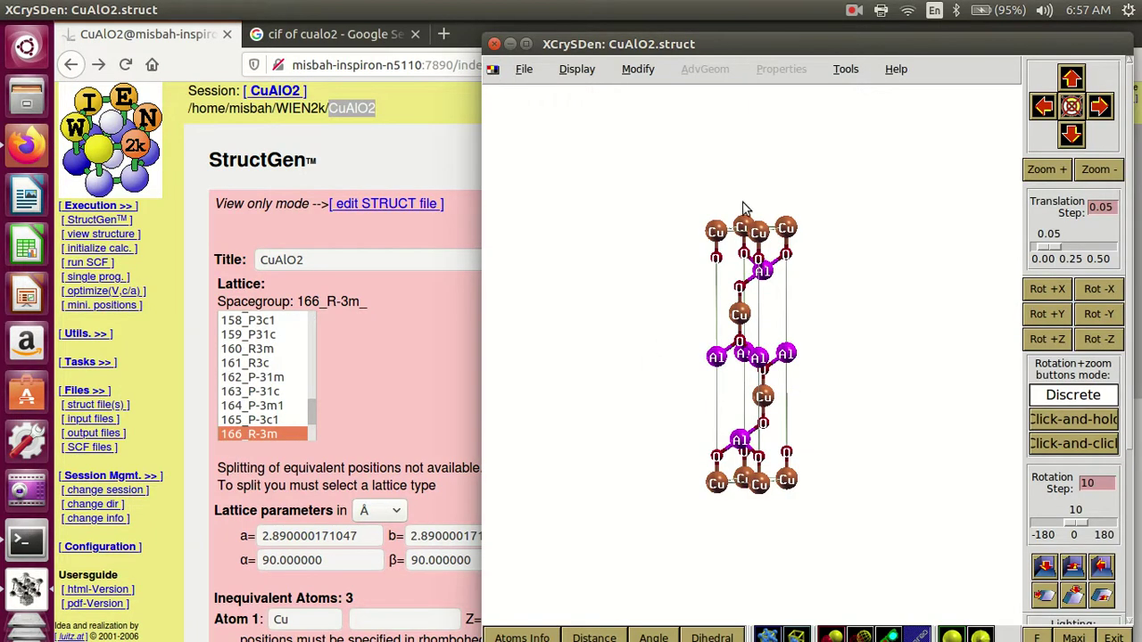
mouse_move(802, 295)
mouse_down()
mouse_move(750, 293)
mouse_move(804, 291)
mouse_up()
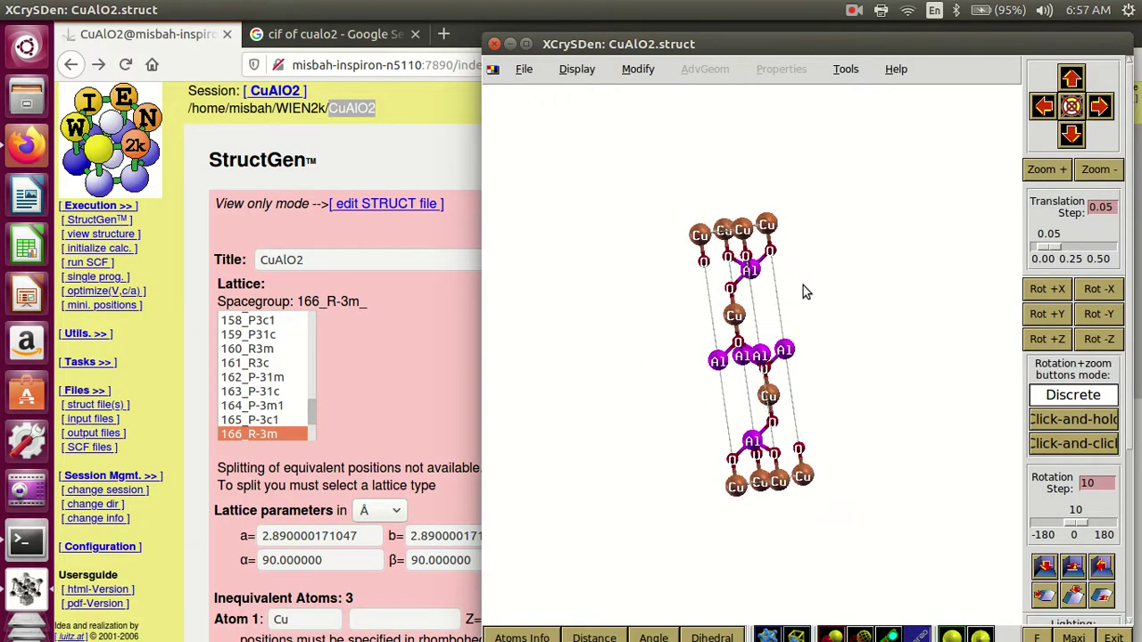